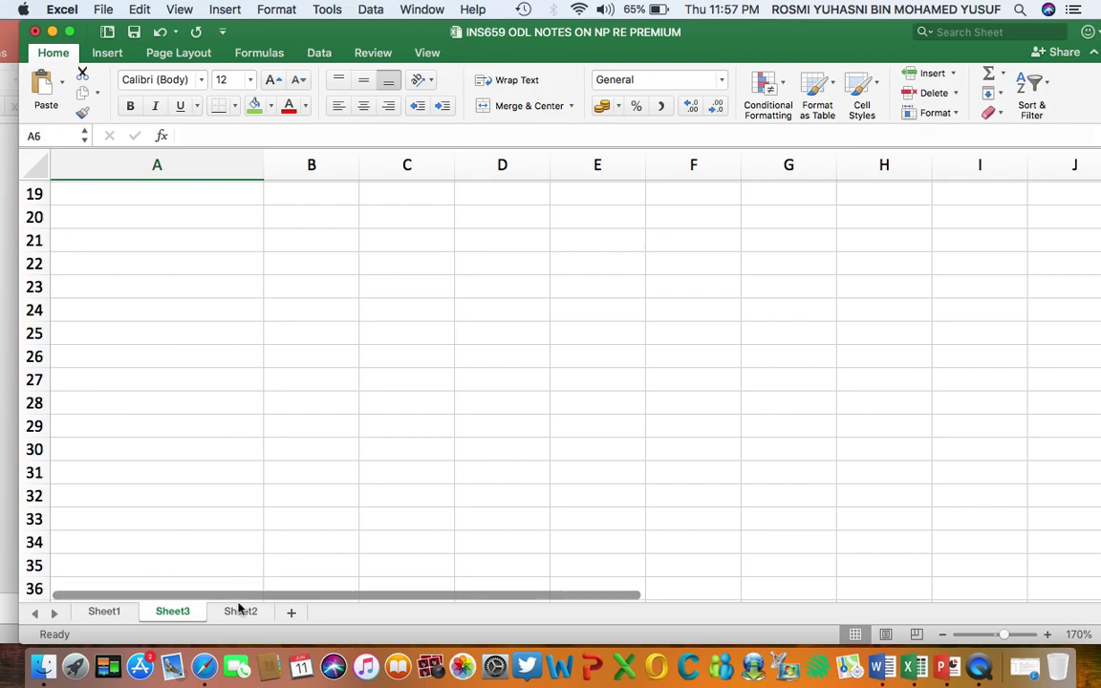
Open Sheet2 and examine the burning cost table's premiums, claims, layer claims and annual layer claims for years 01 to 05.
click(241, 612)
scroll(332, 494, right, 5)
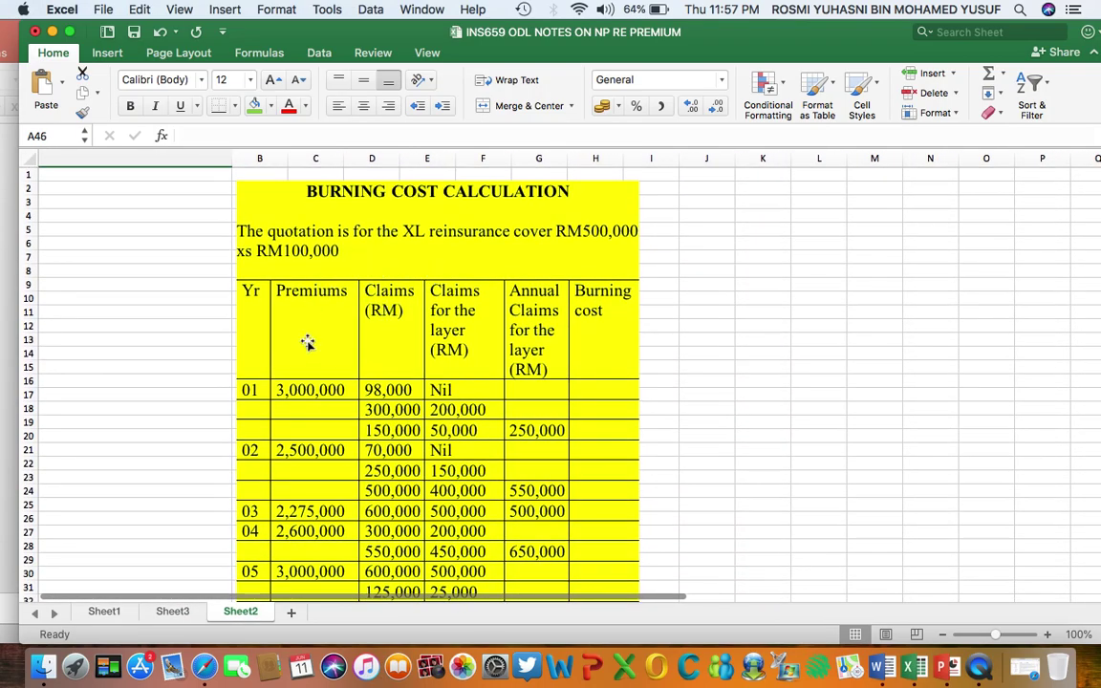
scroll(311, 329, down, 3)
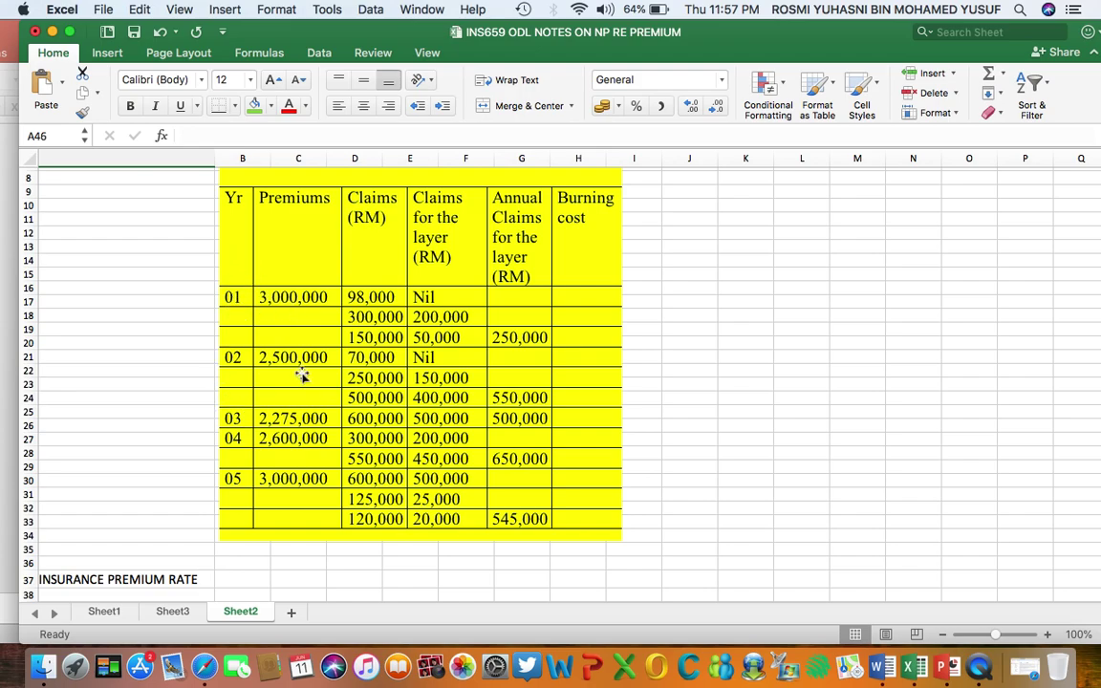
scroll(277, 332, up, 2)
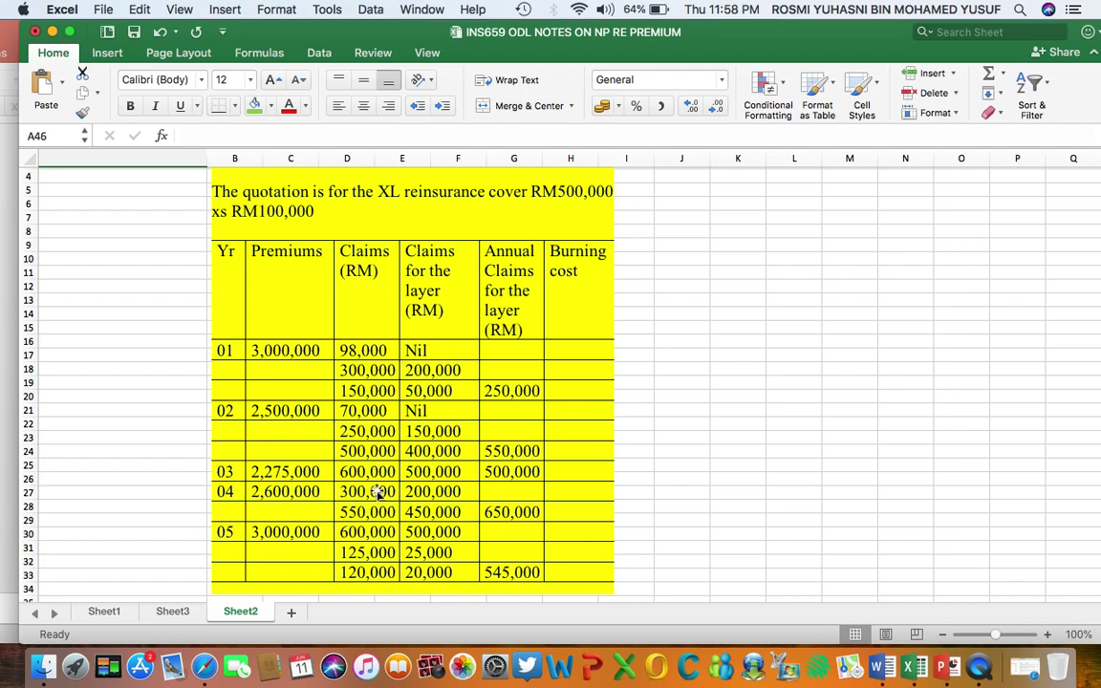
scroll(356, 514, down, 3)
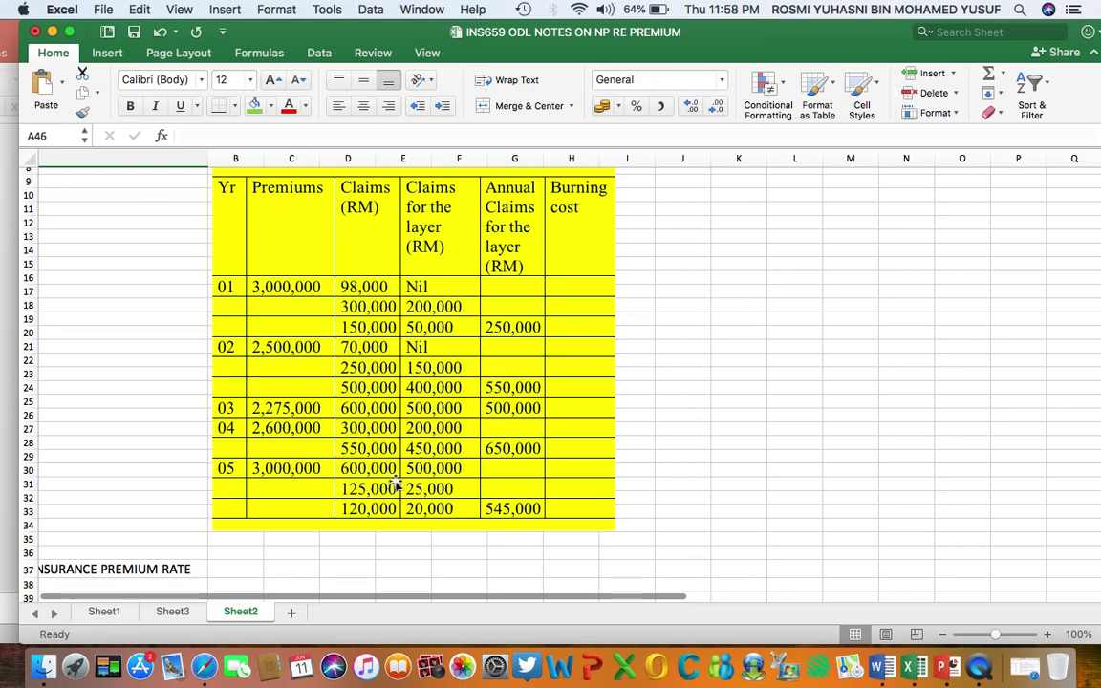
scroll(356, 485, up, 3)
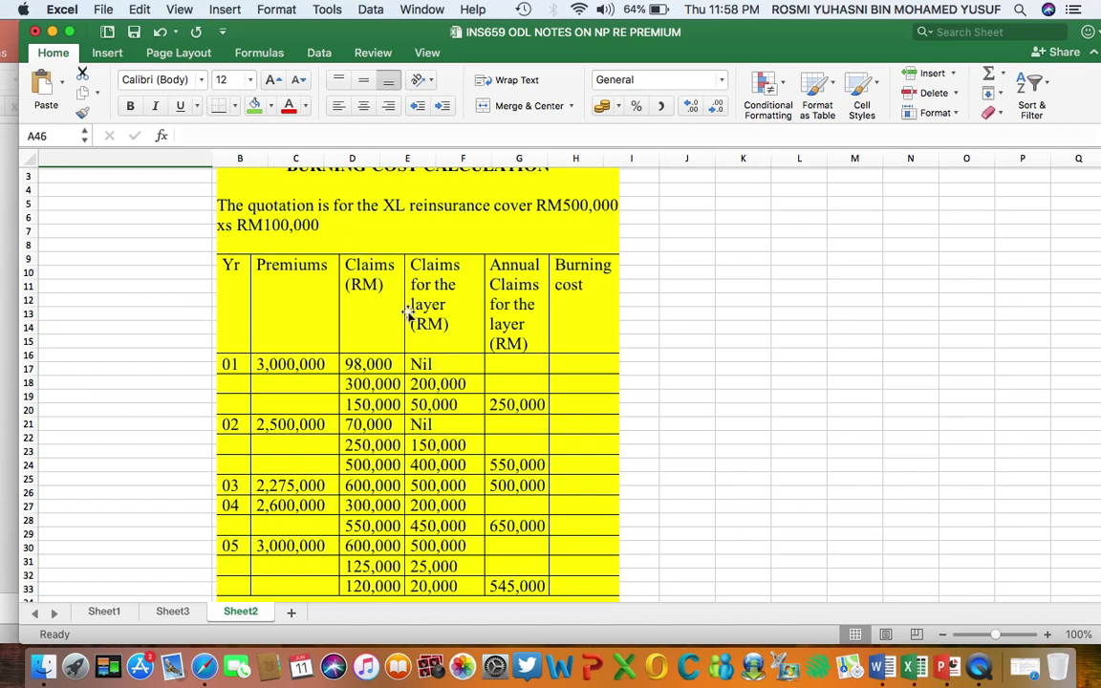
scroll(382, 224, up, 2)
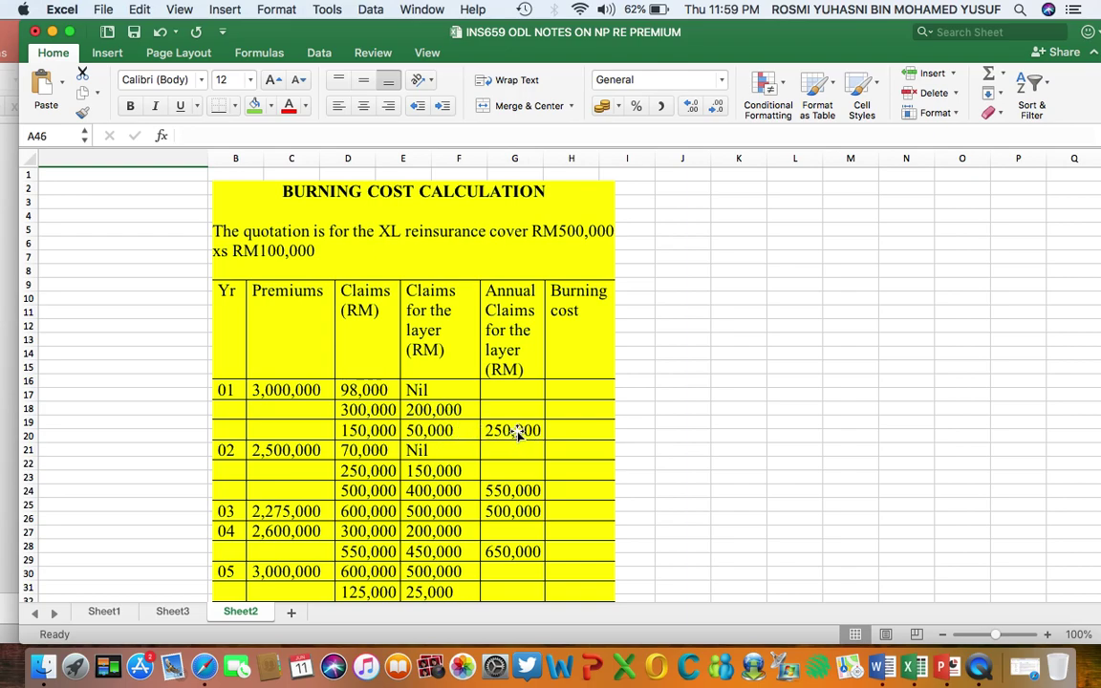
scroll(516, 433, down, 5)
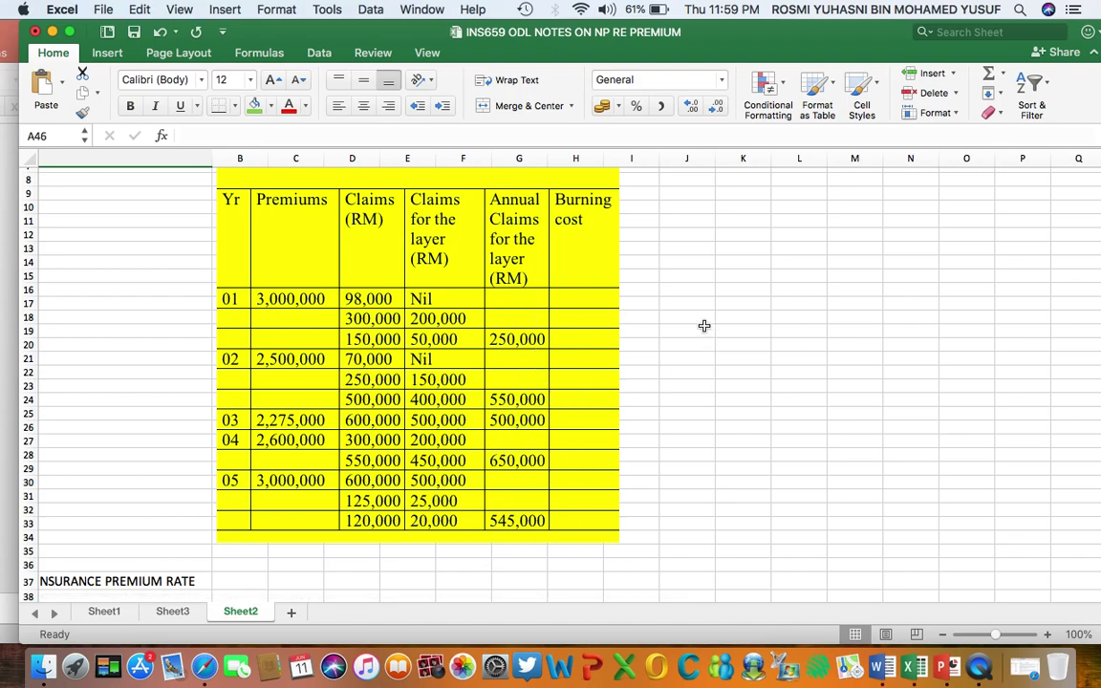
Enter year 01's annual layer claims, 250000, in cell J16 beside the burning cost table.
click(686, 291)
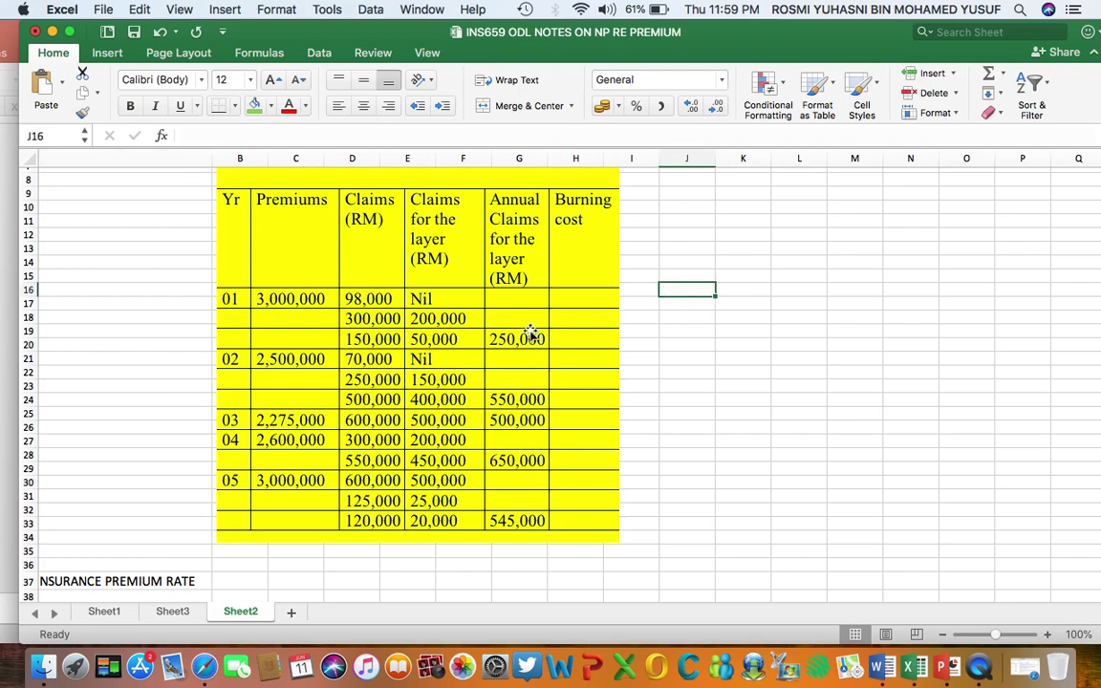
text(25)
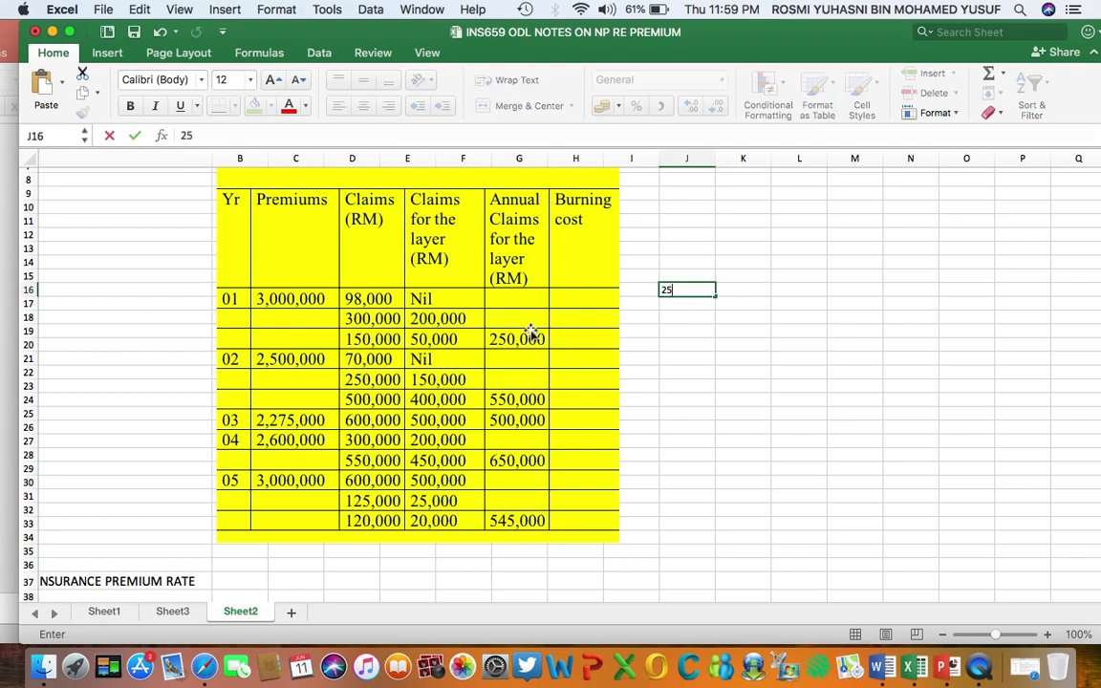
text(0000)
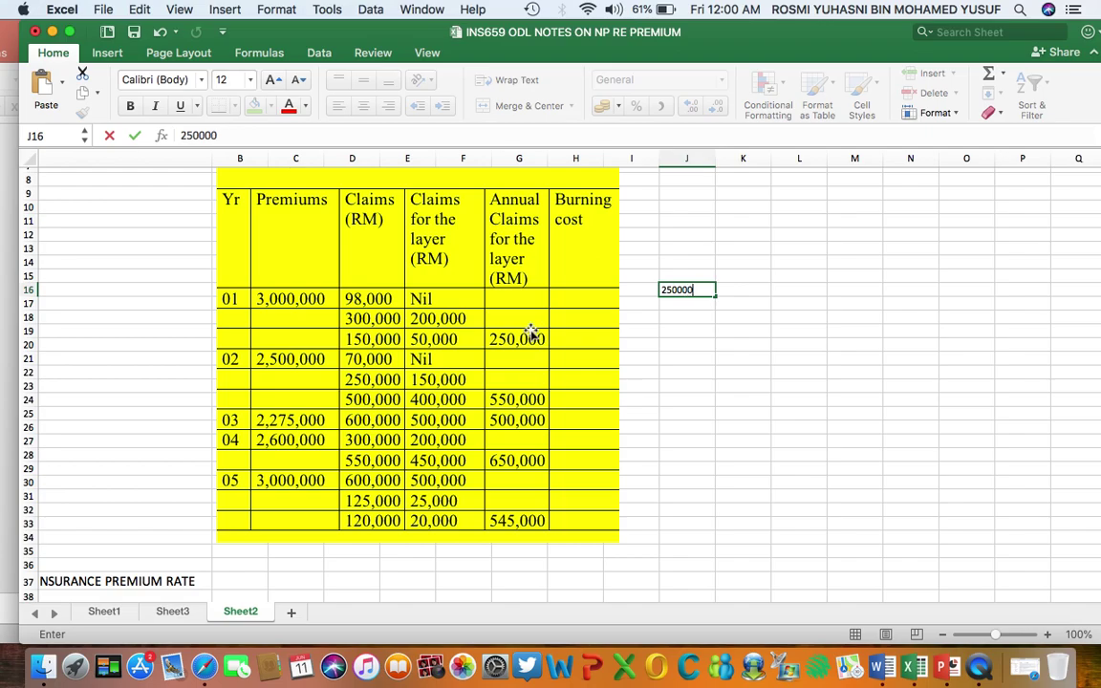
scroll(710, 319, up, 3)
scroll(709, 319, left, 1)
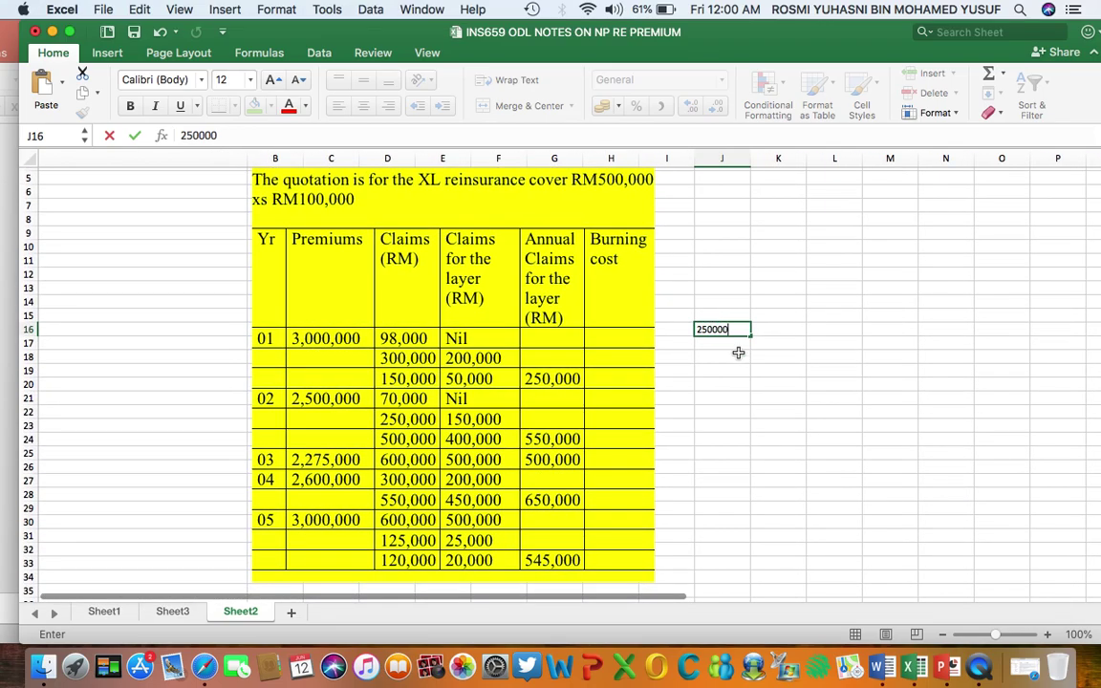
scroll(734, 351, up, 3)
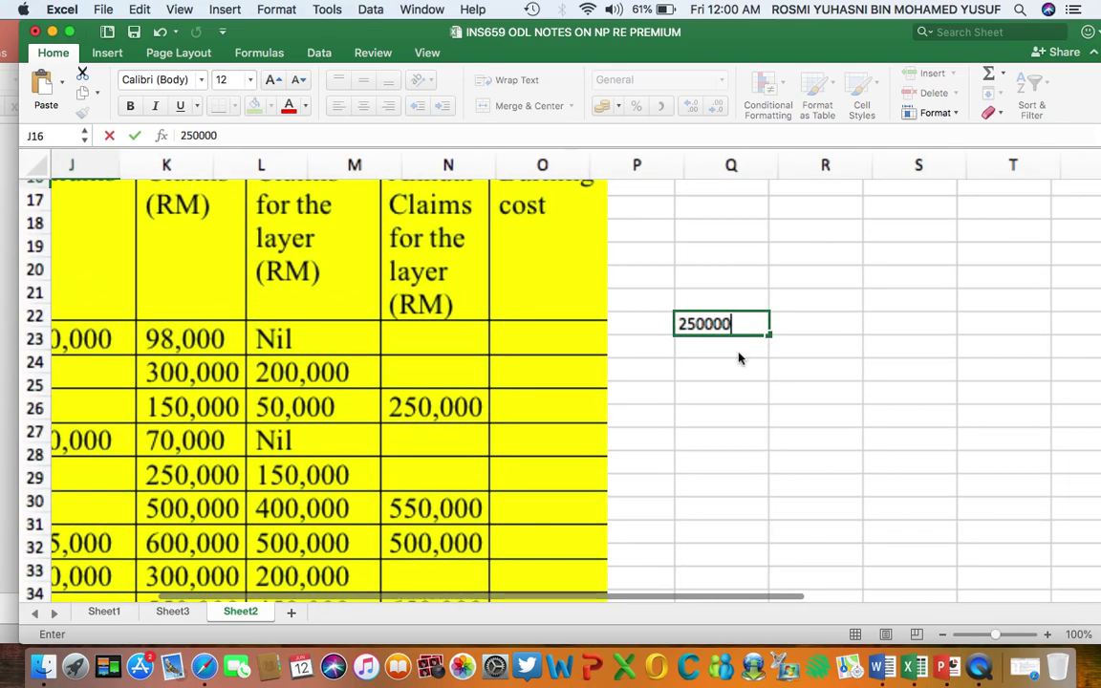
scroll(737, 357, down, 3)
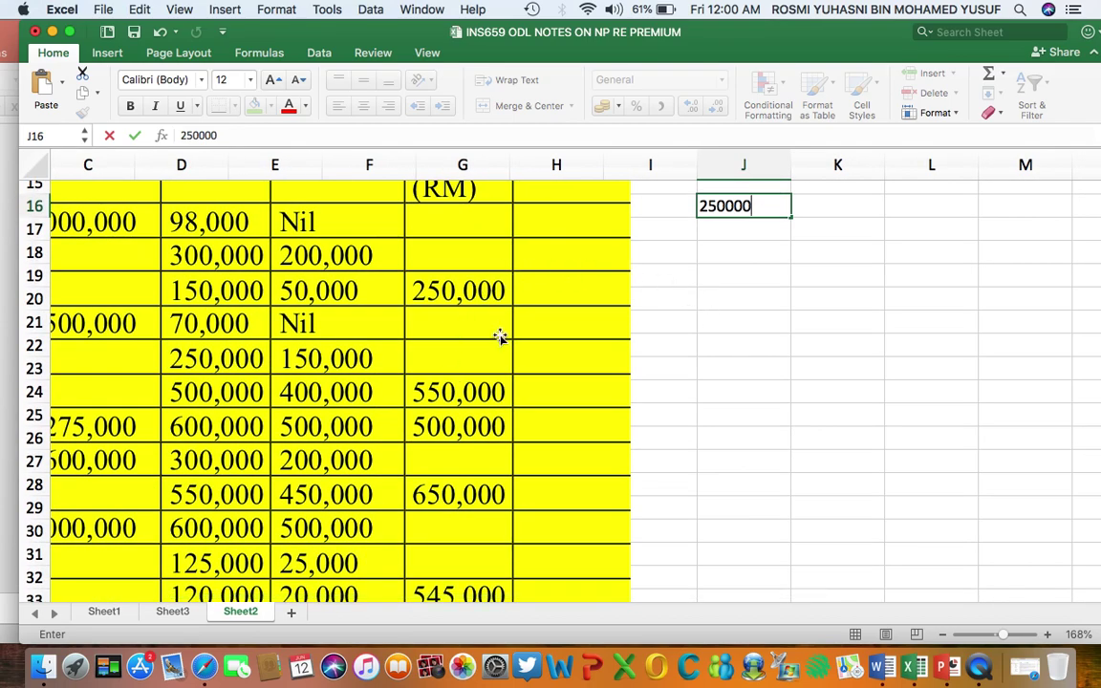
Enter the annual layer claims for years 02 and 03, 550000 in J17 and 500000 in J18.
click(712, 227)
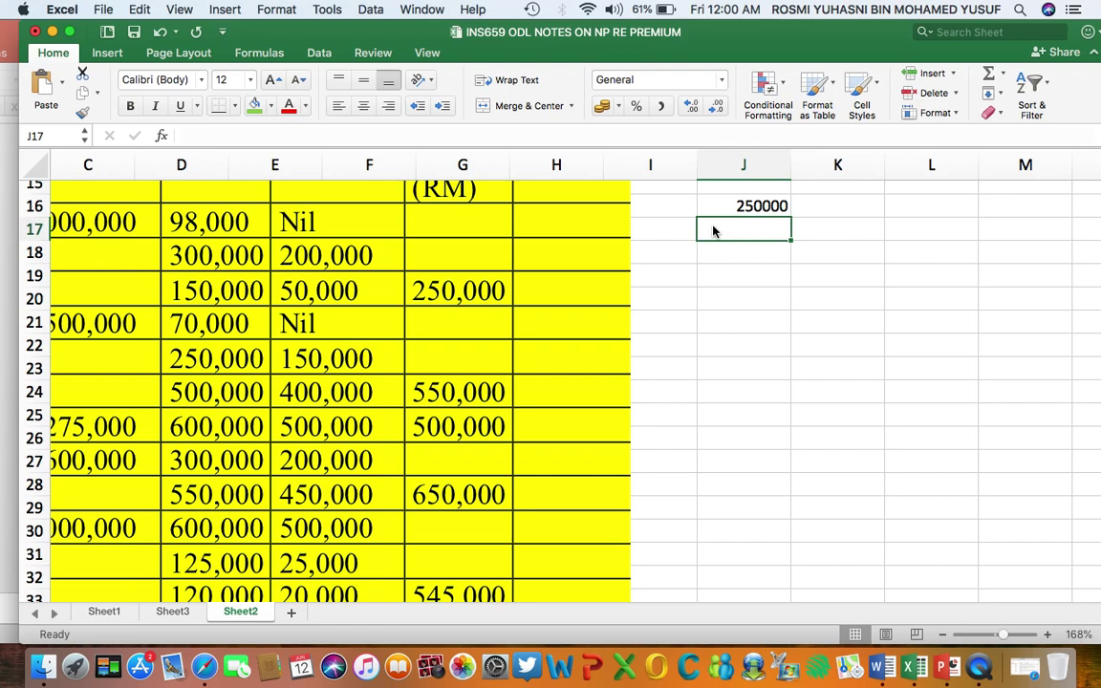
text(550000)
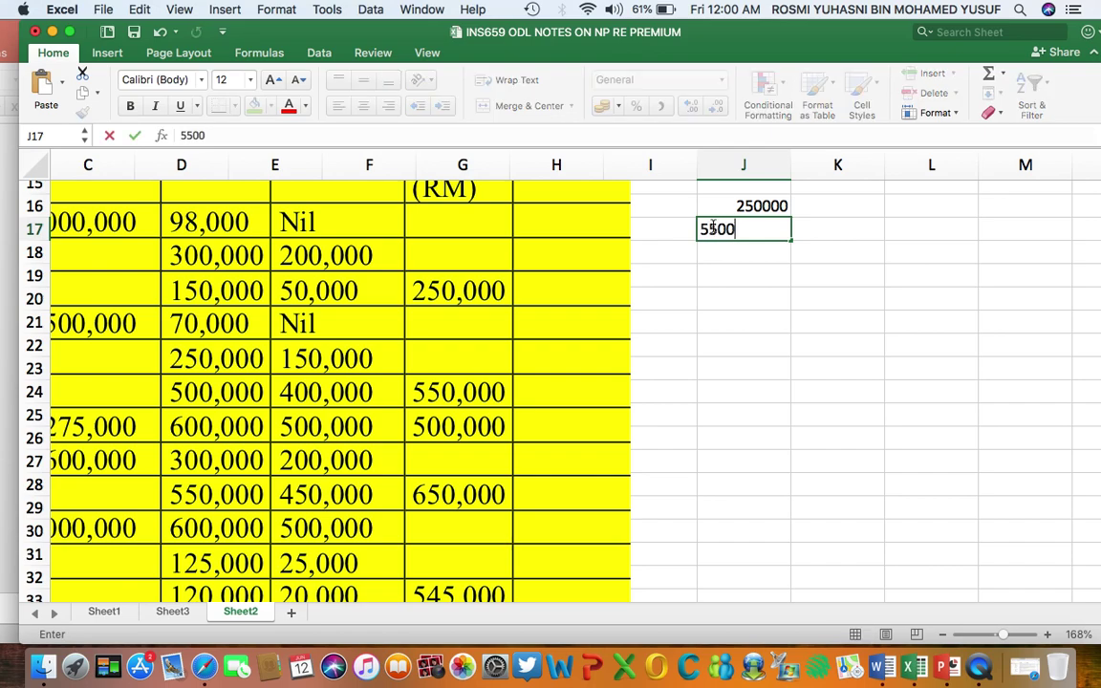
click(469, 422)
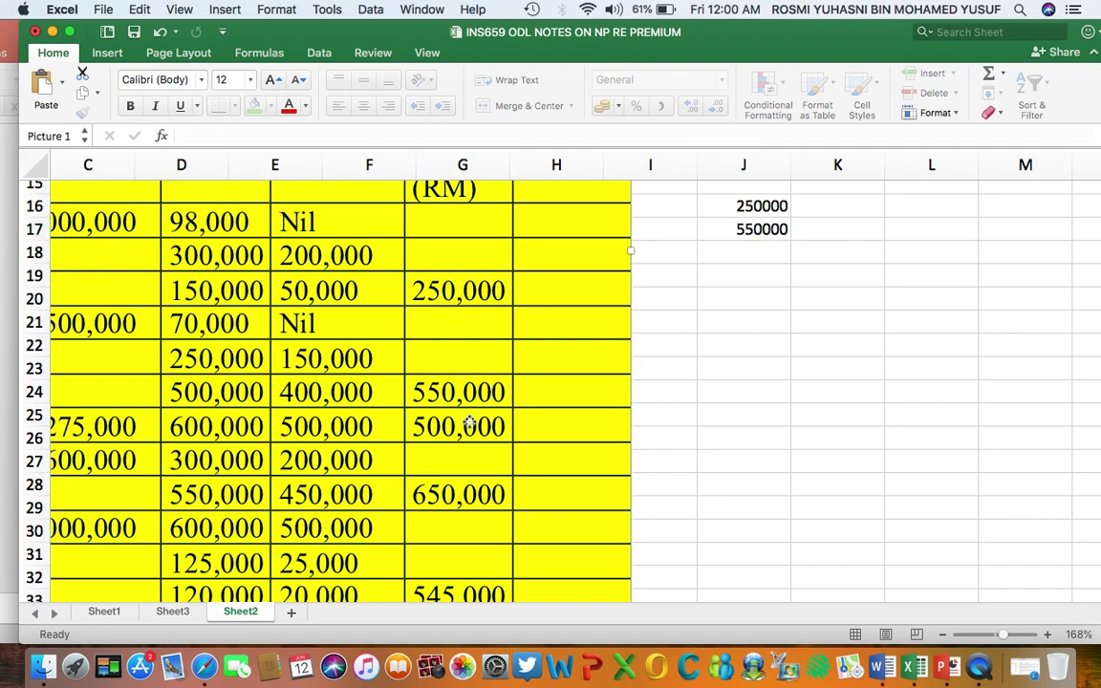
click(763, 253)
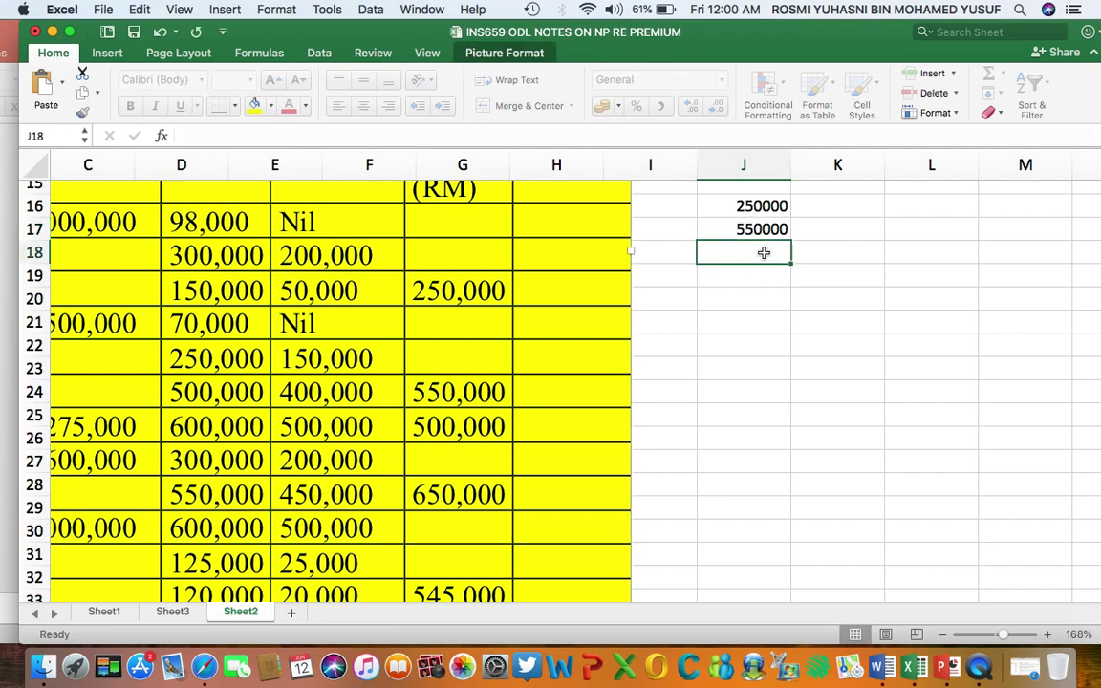
text(500000)
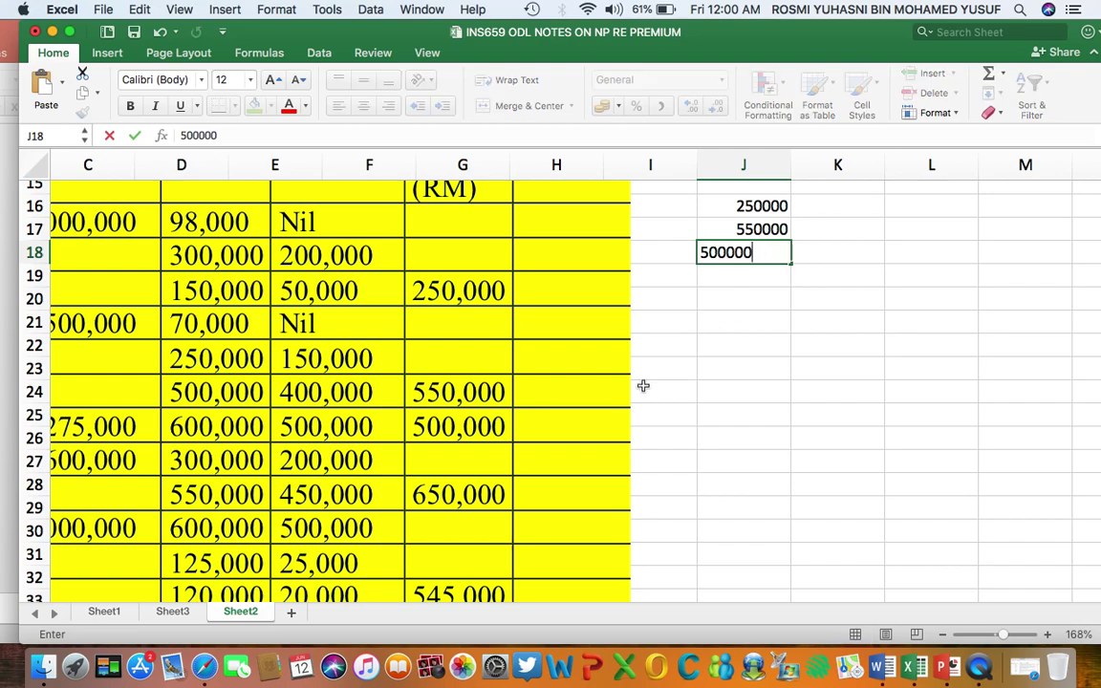
Enter year 04's annual layer claims, 650000, in cell J19.
scroll(489, 491, down, 1)
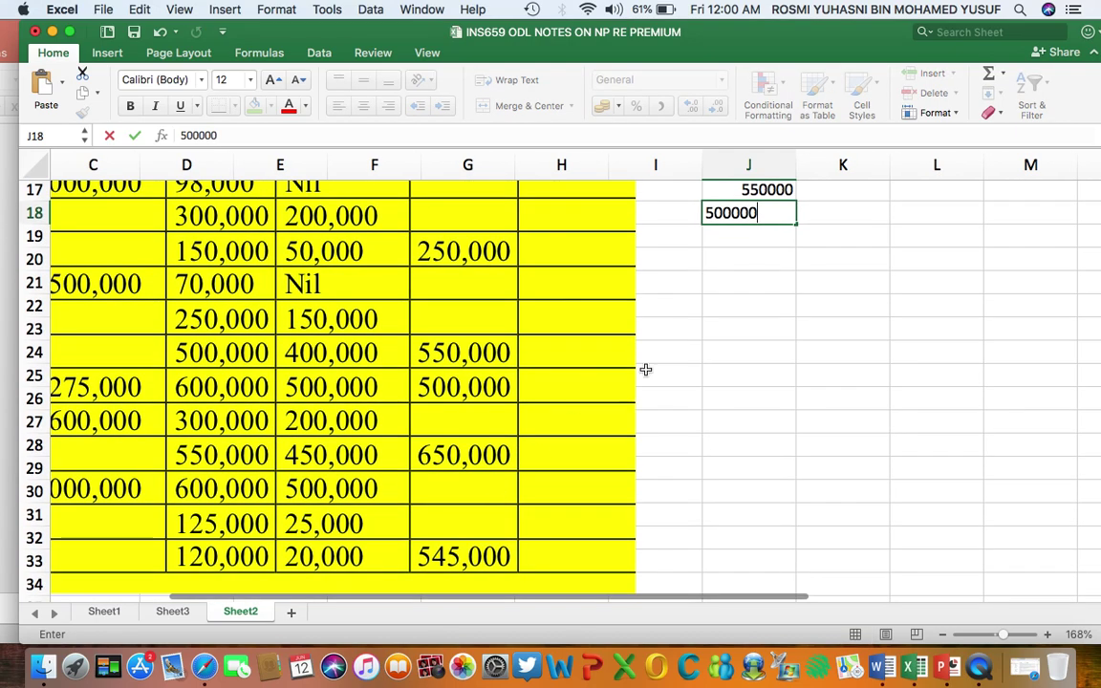
click(737, 240)
text(6)
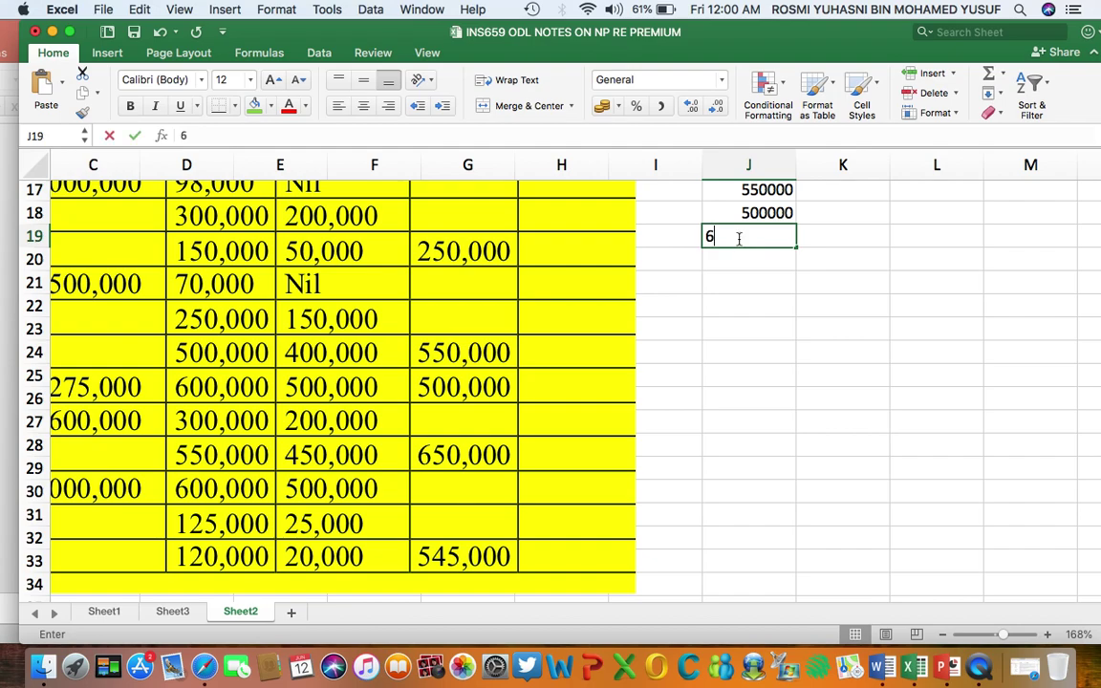
text(50000)
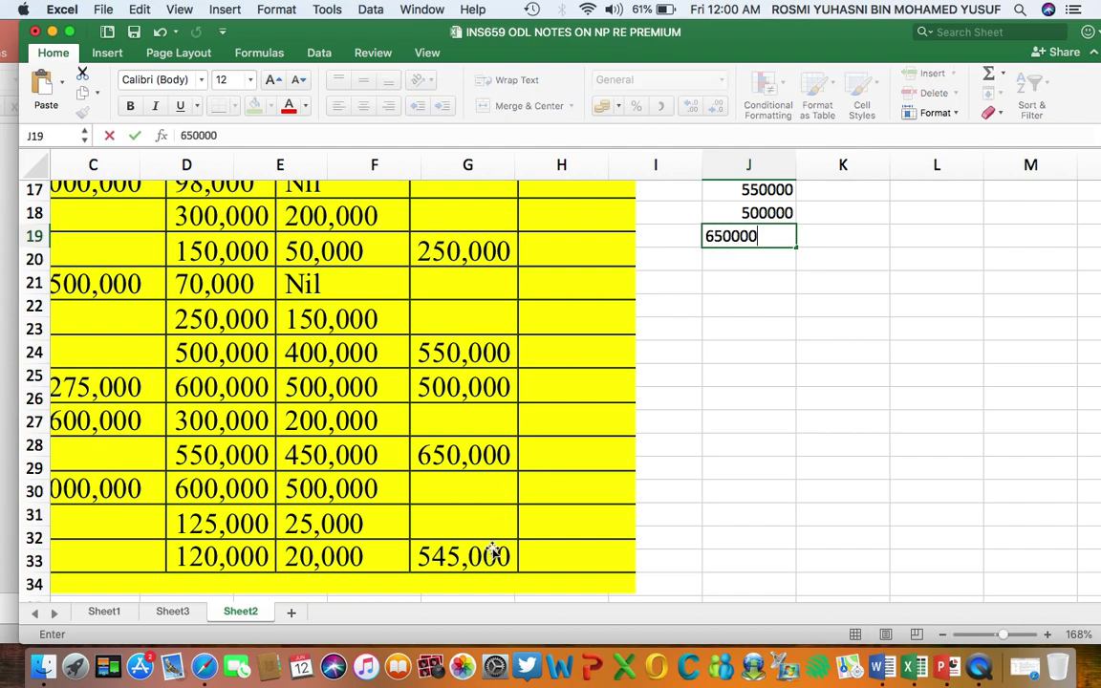
Enter year 05's annual layer claims, 545000, in J20 and clear the misplaced duplicate from J21.
click(722, 277)
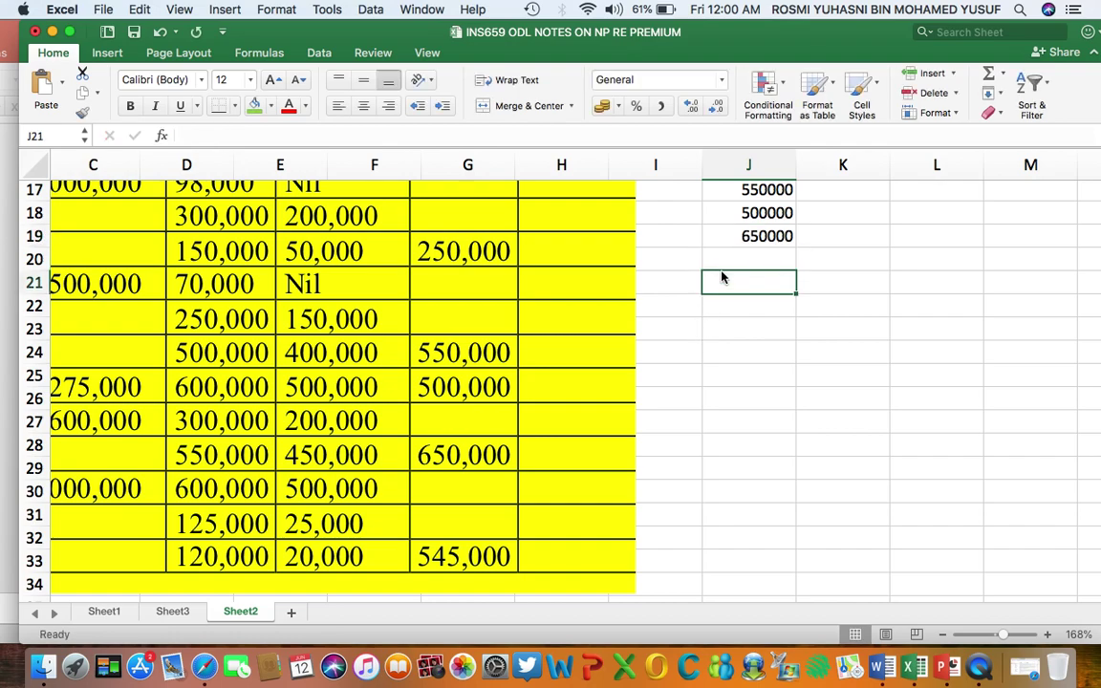
text(545000)
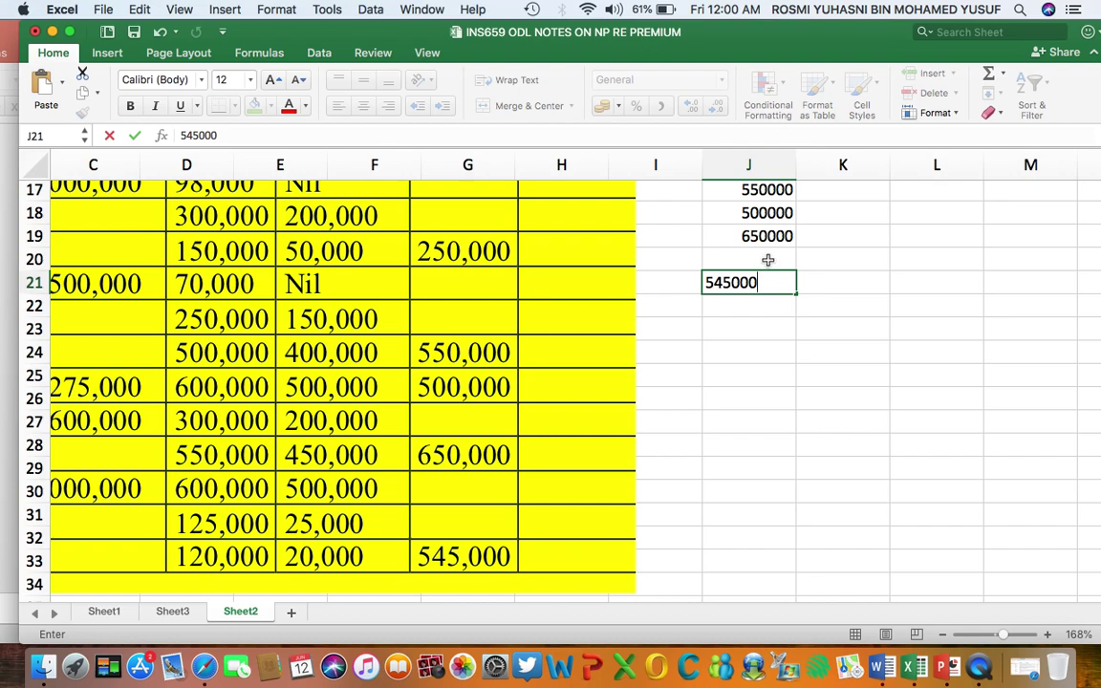
click(768, 260)
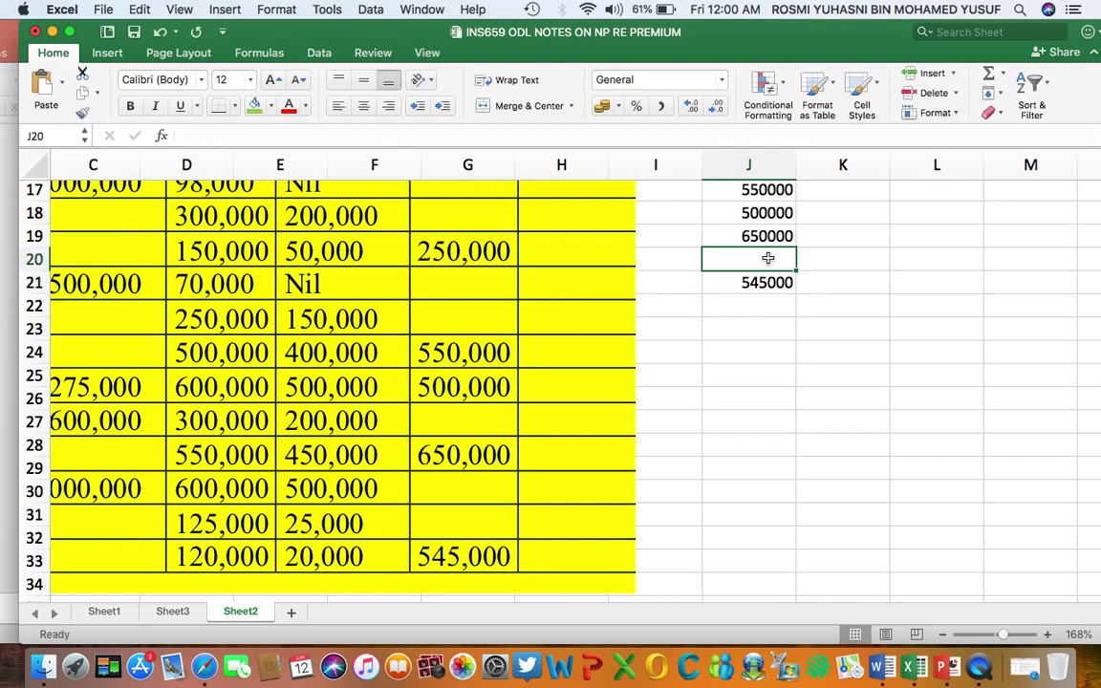
text(545)
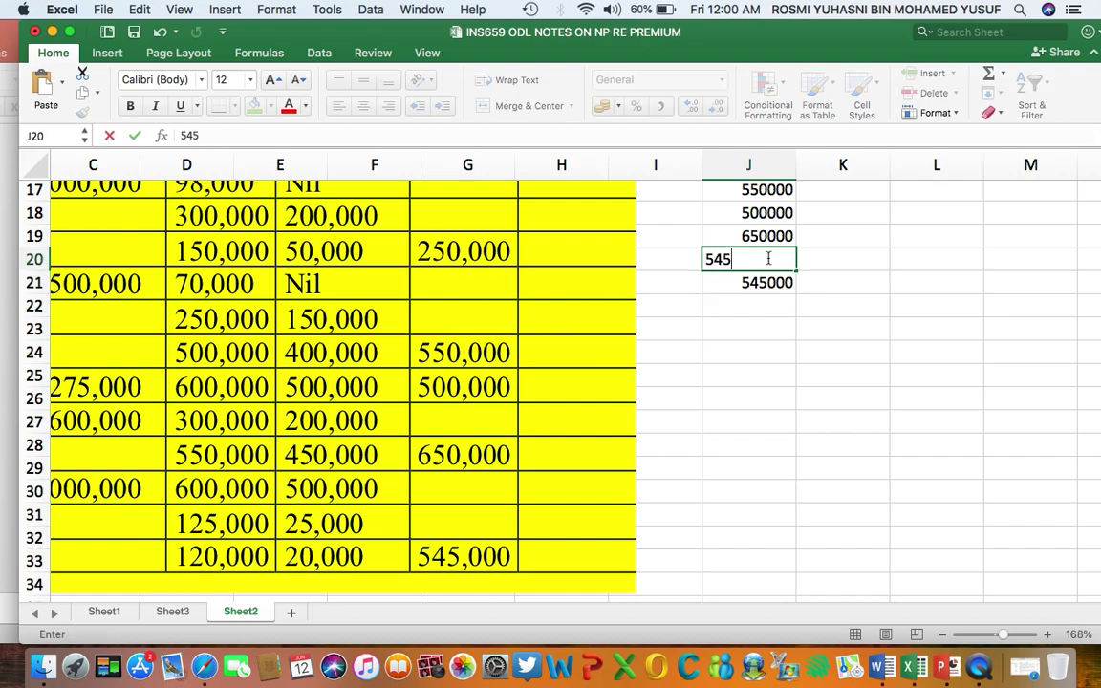
text(000)
click(769, 287)
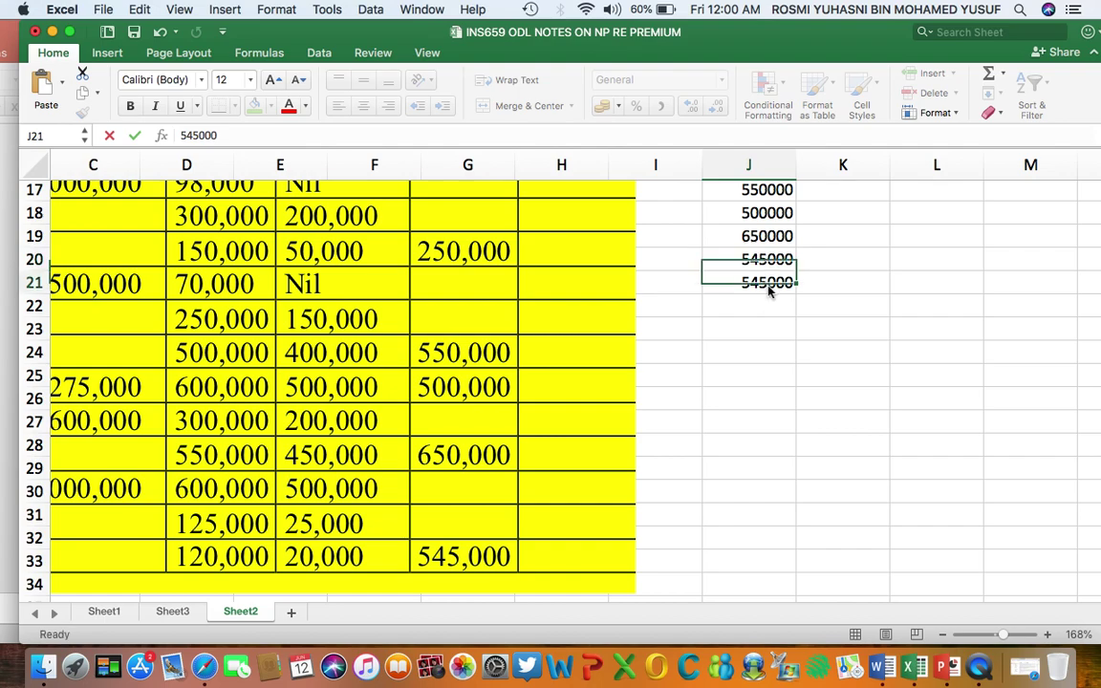
key(Delete)
Total the annual layer claims in J16:J20 with AutoSum, placing the result in J21.
scroll(760, 305, up, 4)
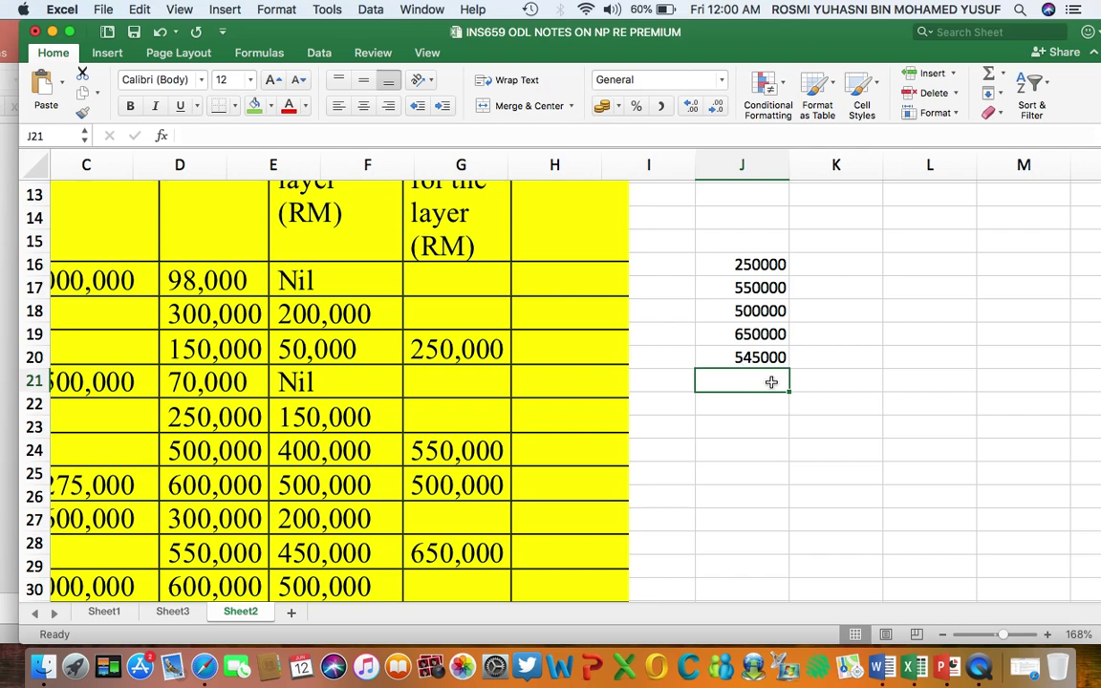
drag(767, 265, 770, 375)
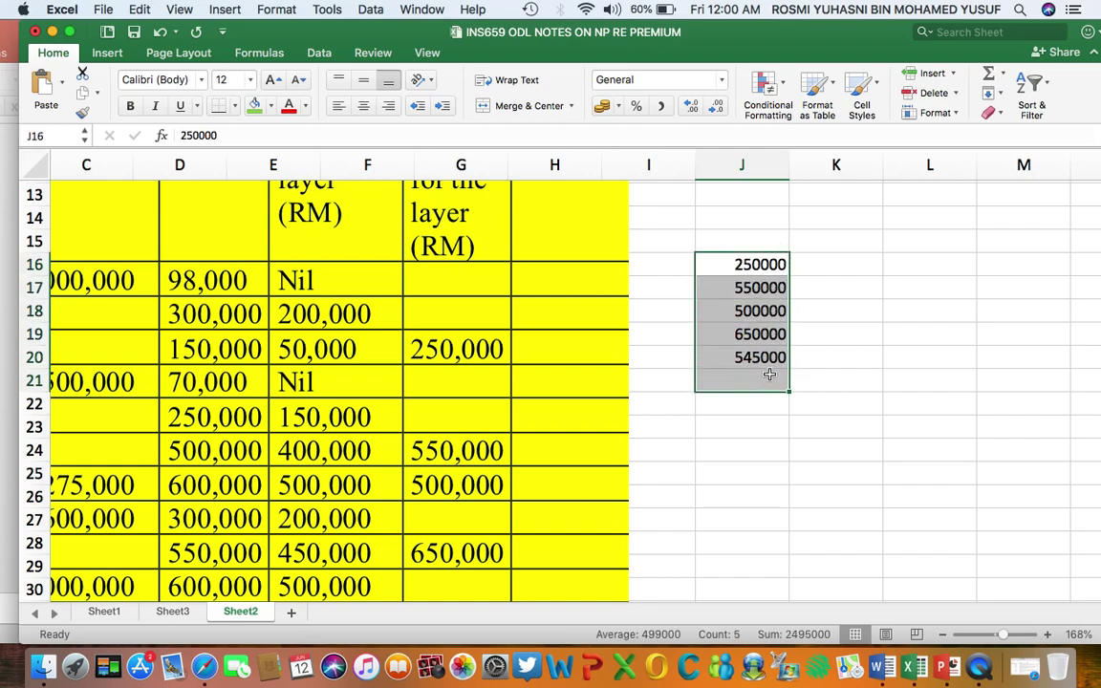
click(988, 75)
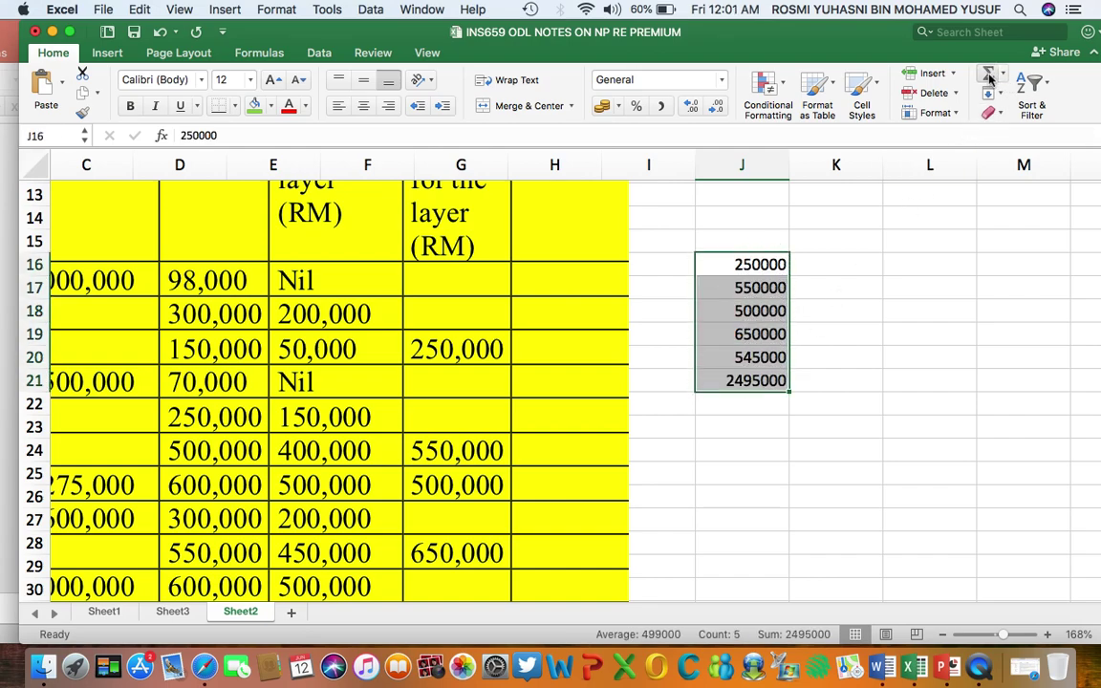
click(784, 450)
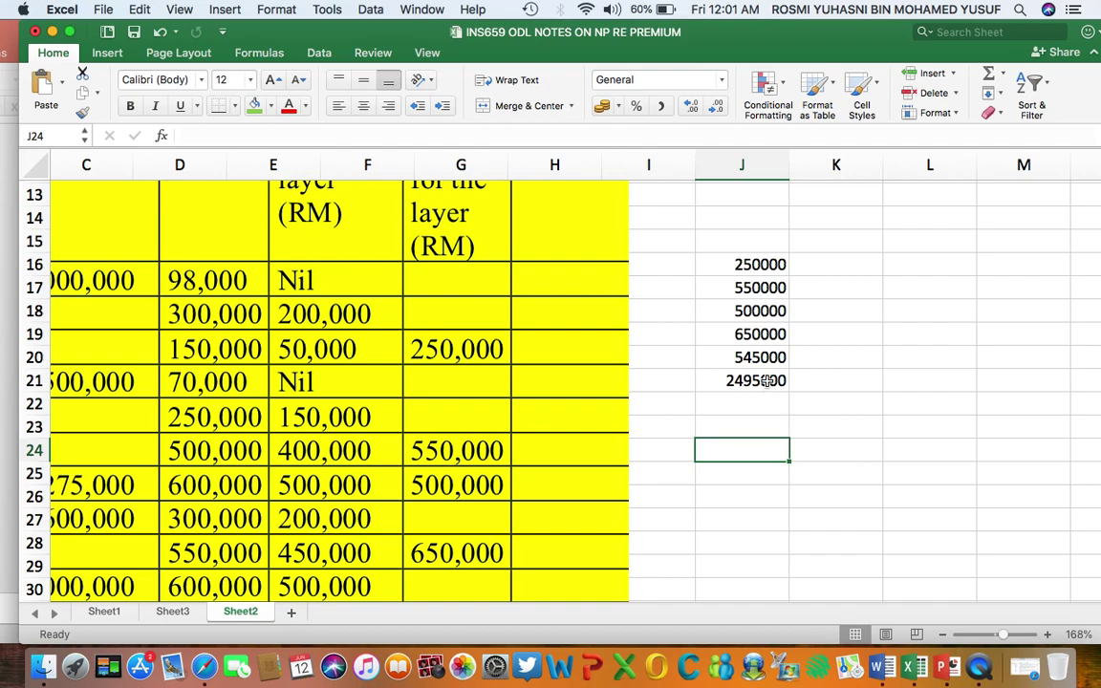
Highlight the claims total in J21 with a green fill.
click(767, 381)
click(255, 107)
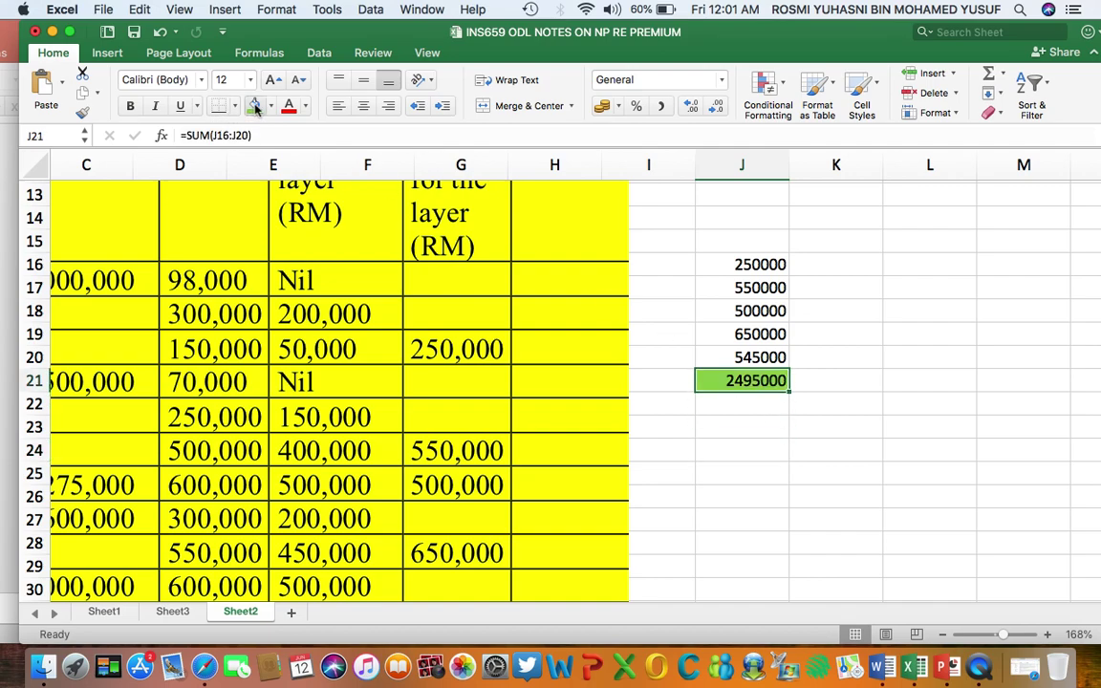
click(772, 449)
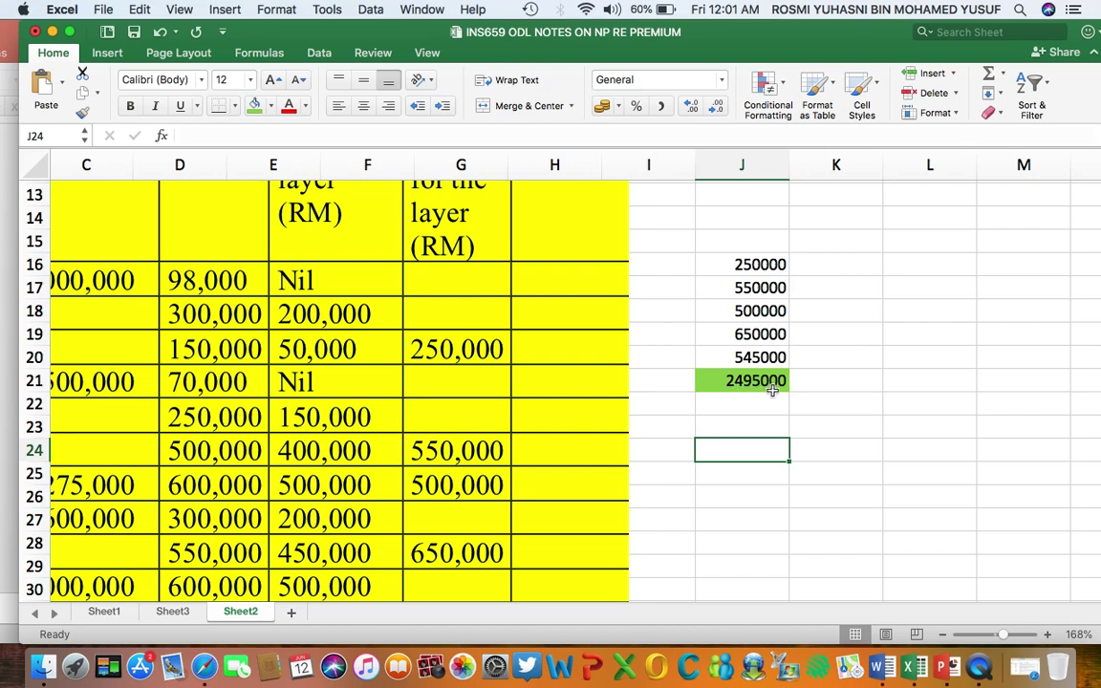
Enter the GNPI figures for years 01 and 02, 3000000 and 2500000, in cells J24 and J25.
scroll(709, 485, left, 2)
scroll(709, 484, down, 1)
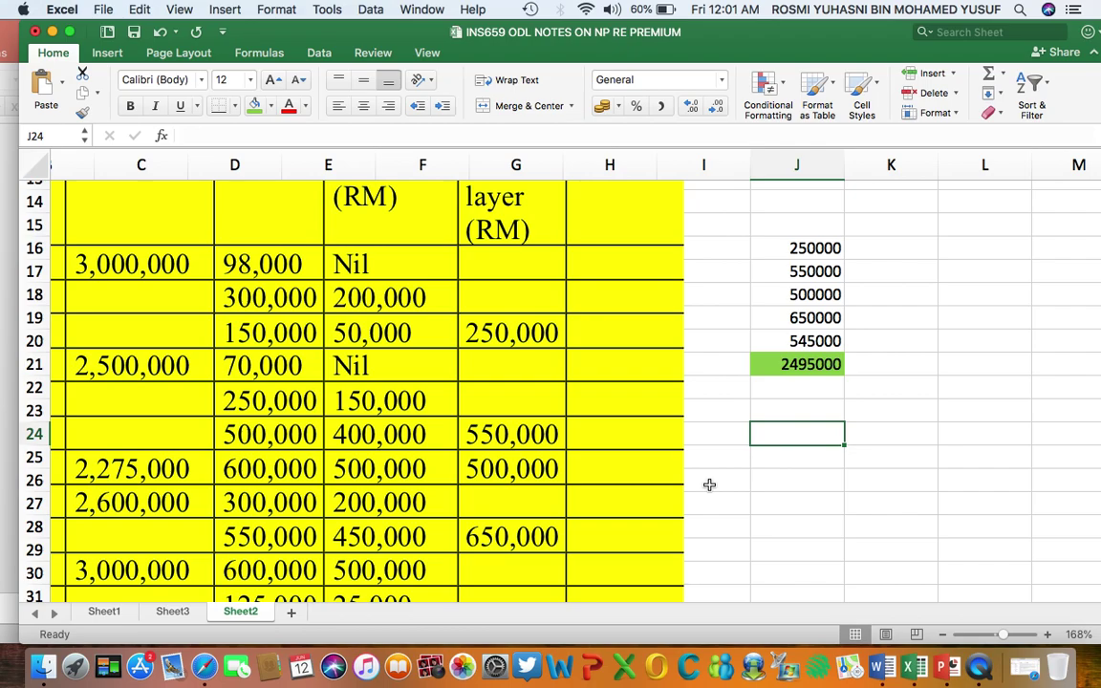
scroll(709, 484, left, 5)
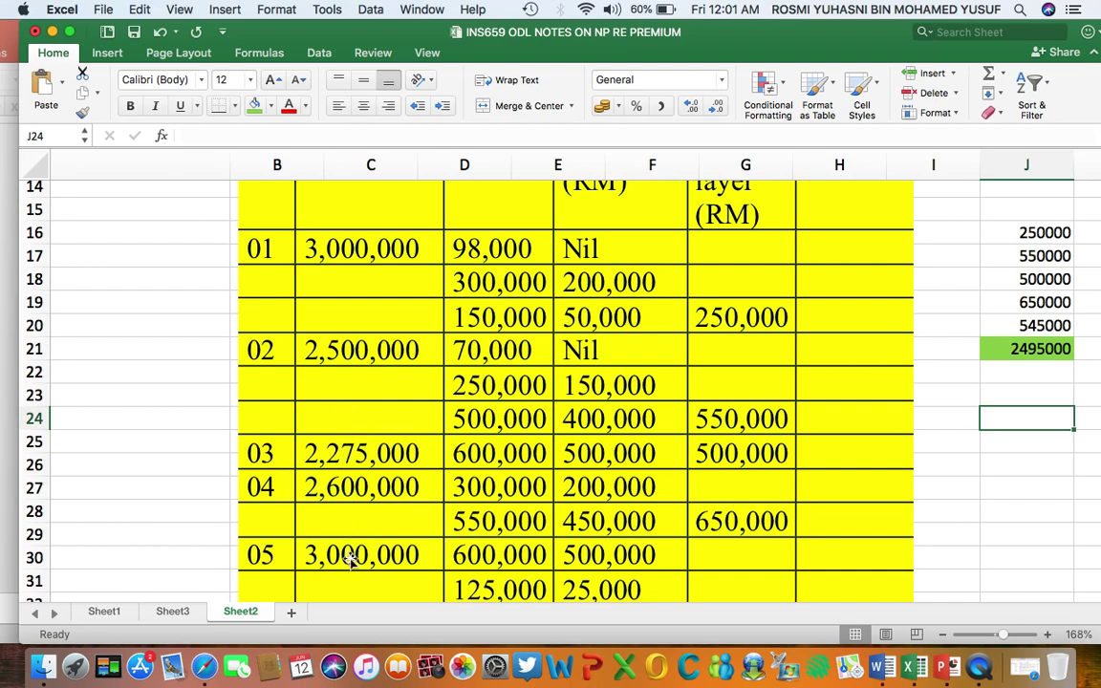
scroll(345, 567, right, 3)
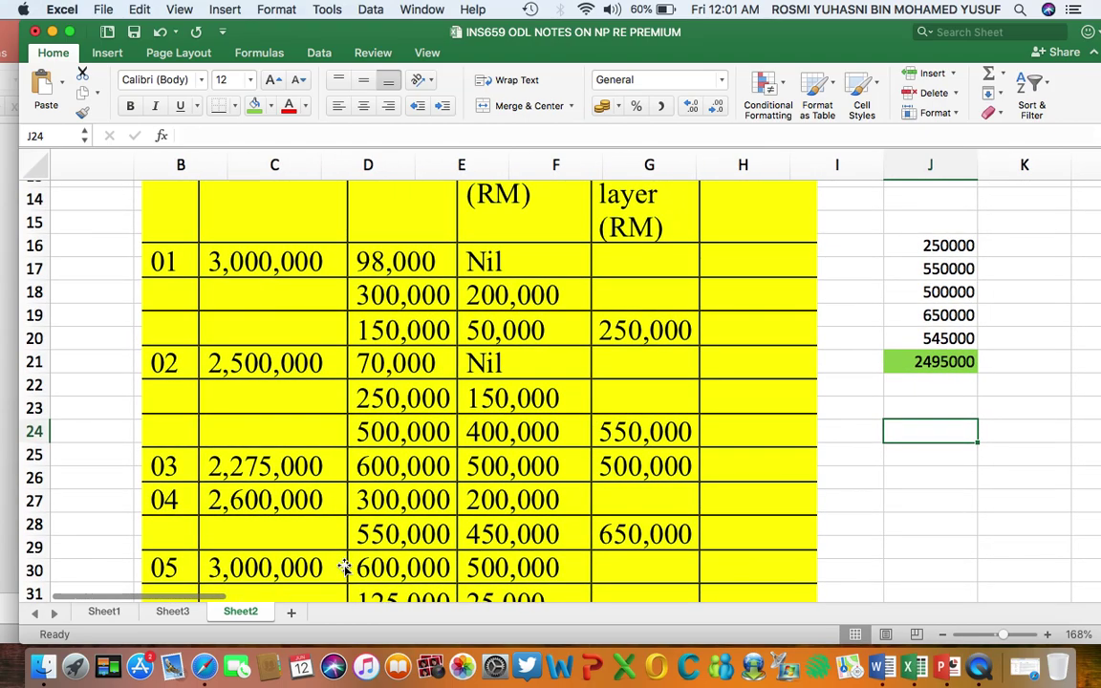
scroll(345, 568, down, 1)
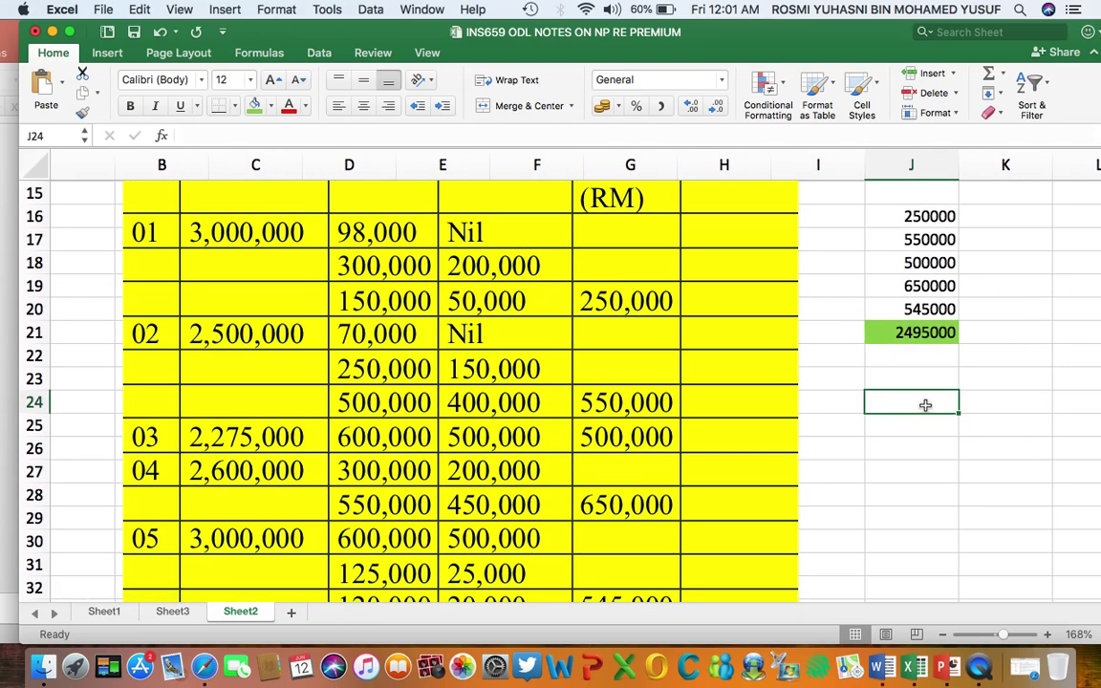
text(3000000)
key(Return)
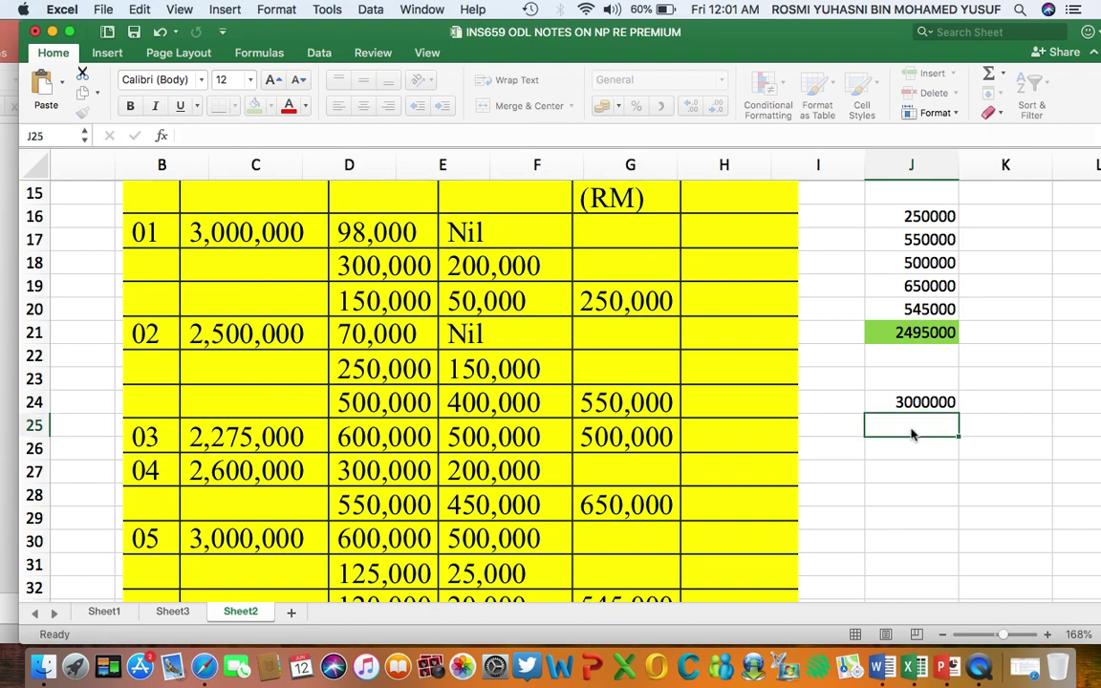
text(2500000)
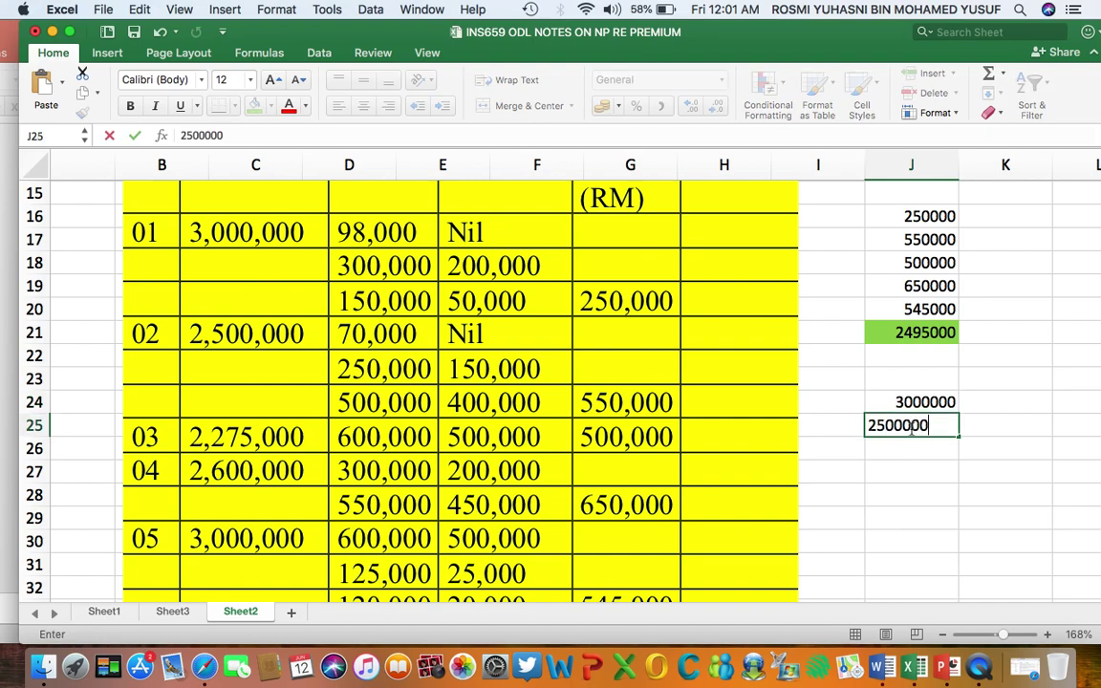
key(Return)
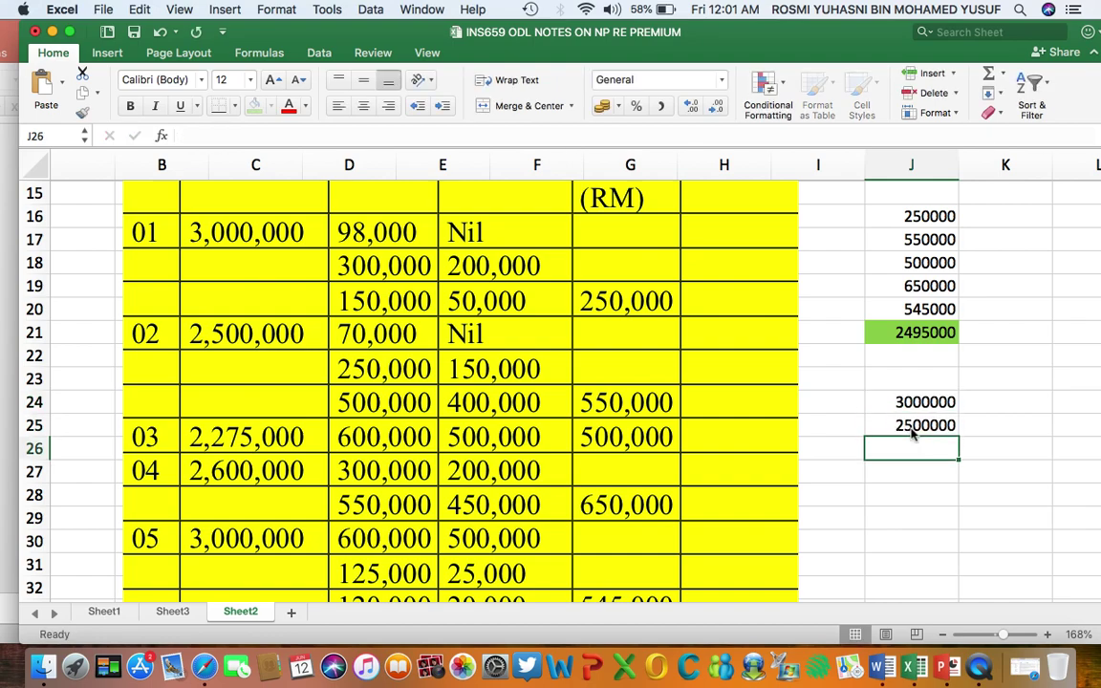
Enter the GNPI figures for years 03 to 05, 2275000, 2600000 and 3000000, in cells J26 to J28.
text(22)
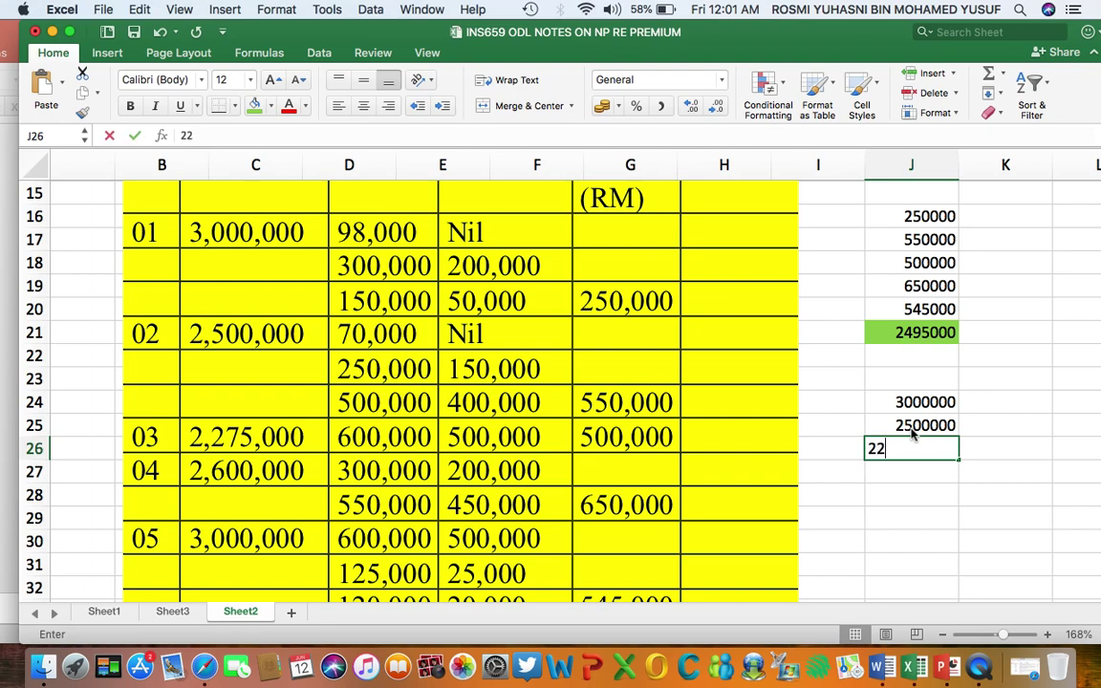
text(75)
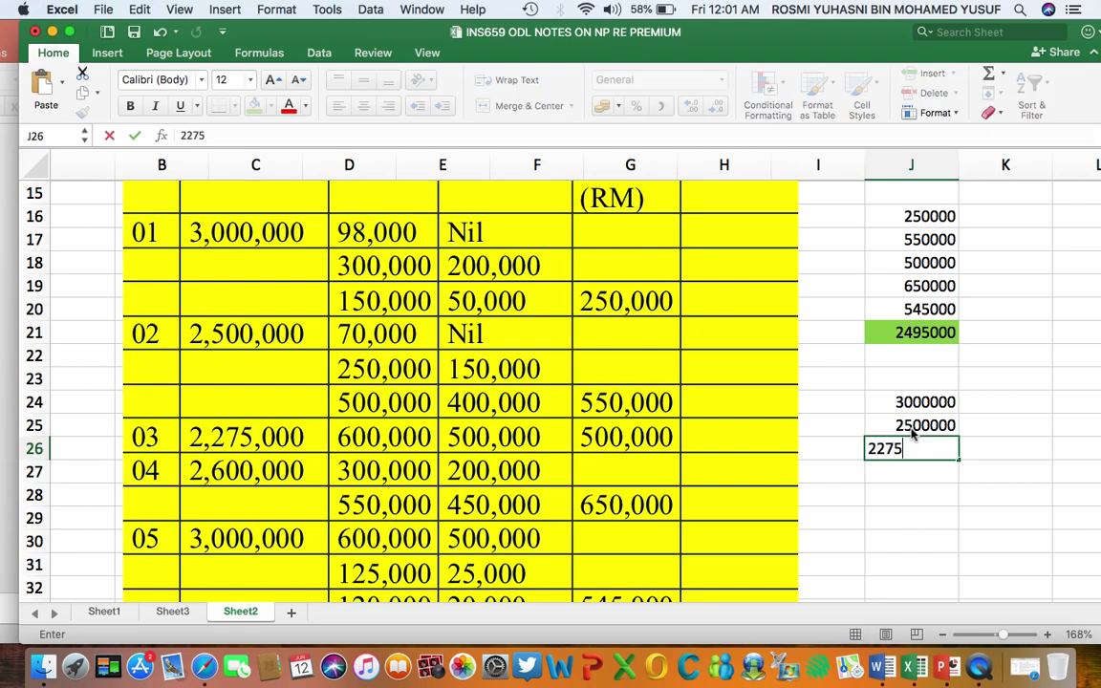
text(000)
key(Return)
text(260)
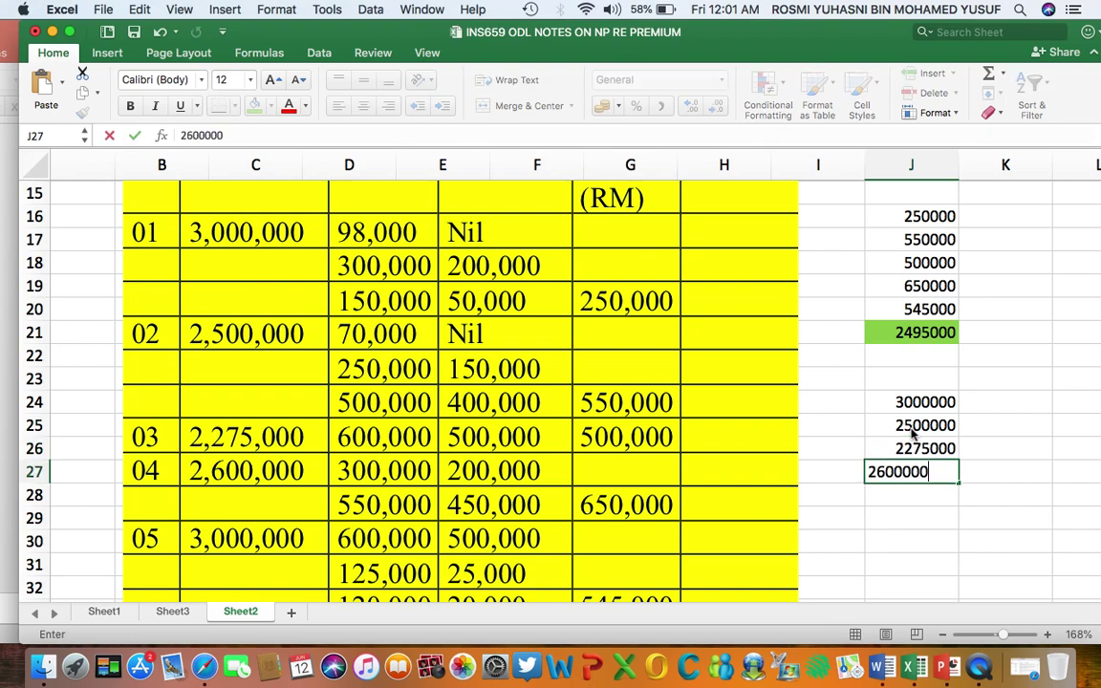
key(Return)
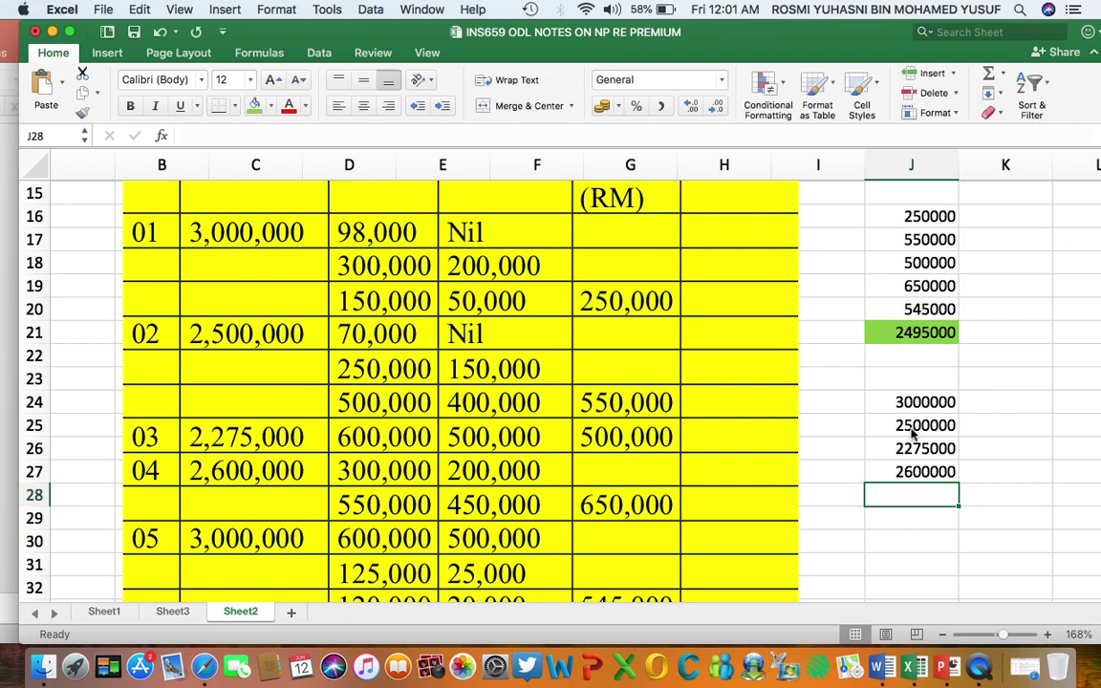
text(3000000)
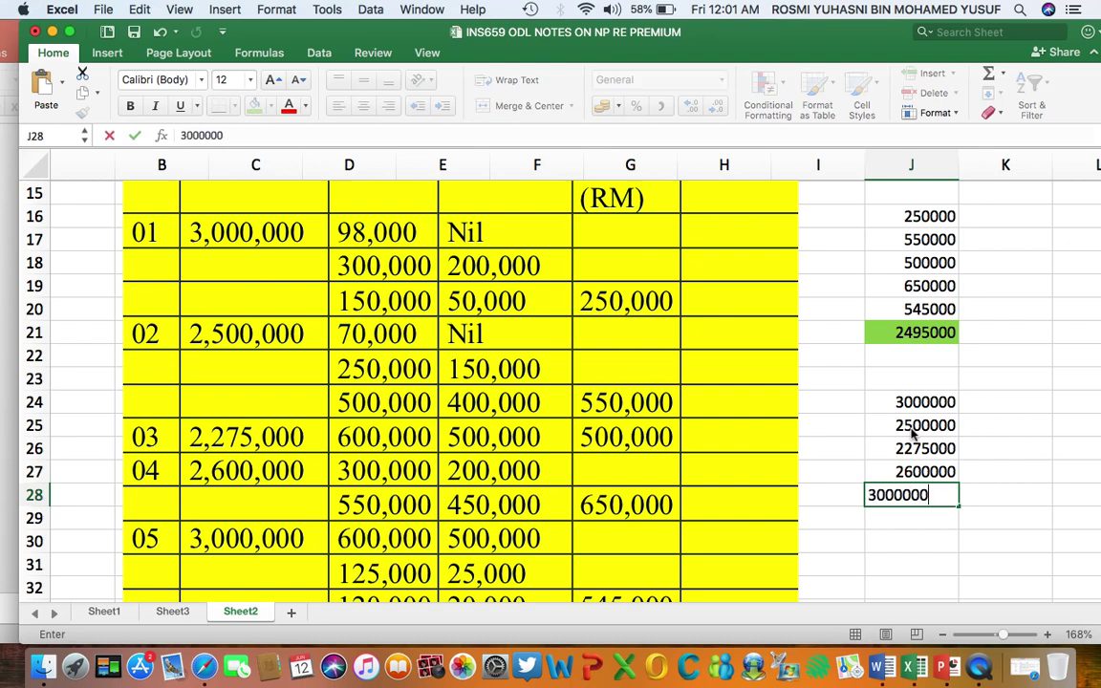
key(Return)
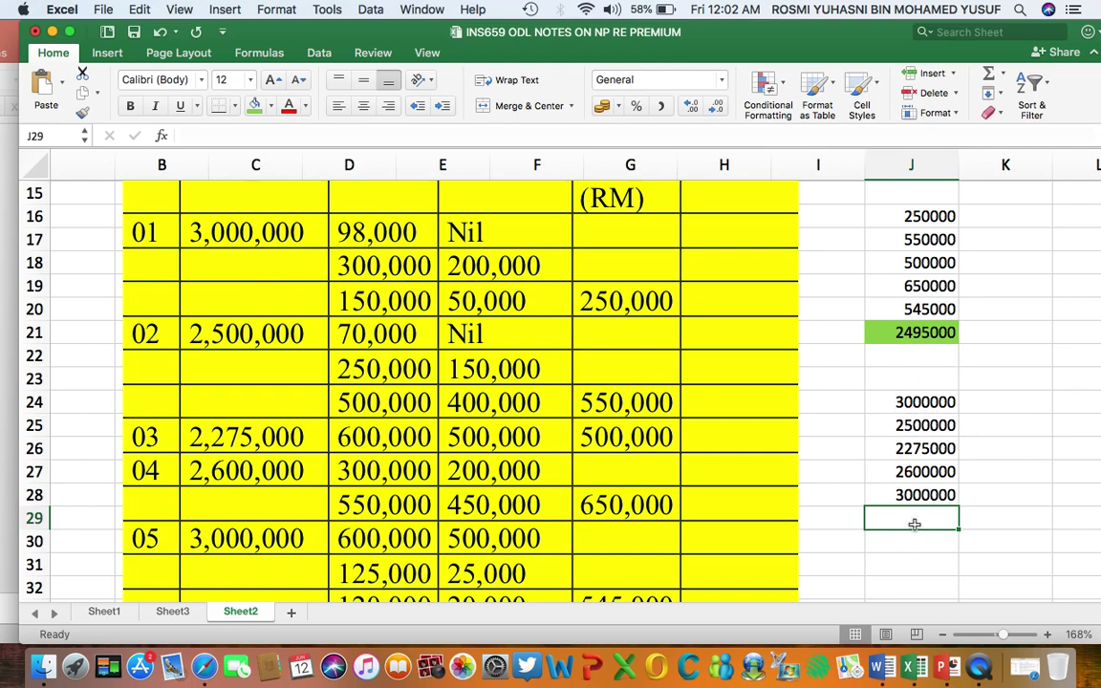
Total the GNPI figures in J24:J28 with AutoSum in J29 and highlight that total with a green fill.
drag(941, 399, 934, 517)
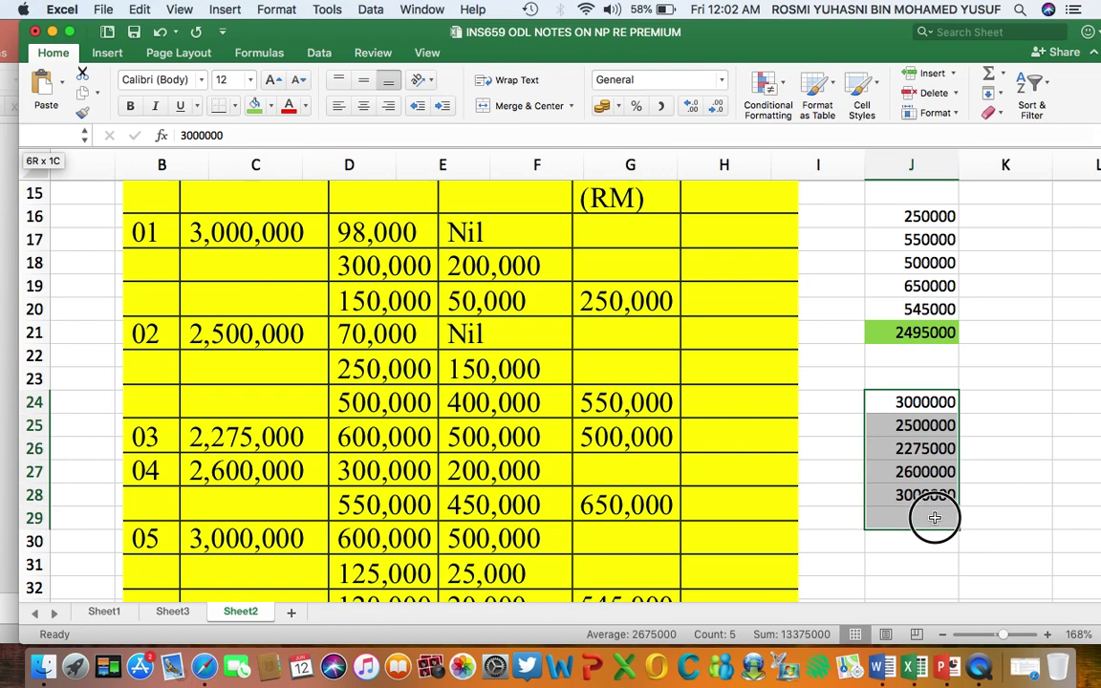
click(987, 74)
click(915, 559)
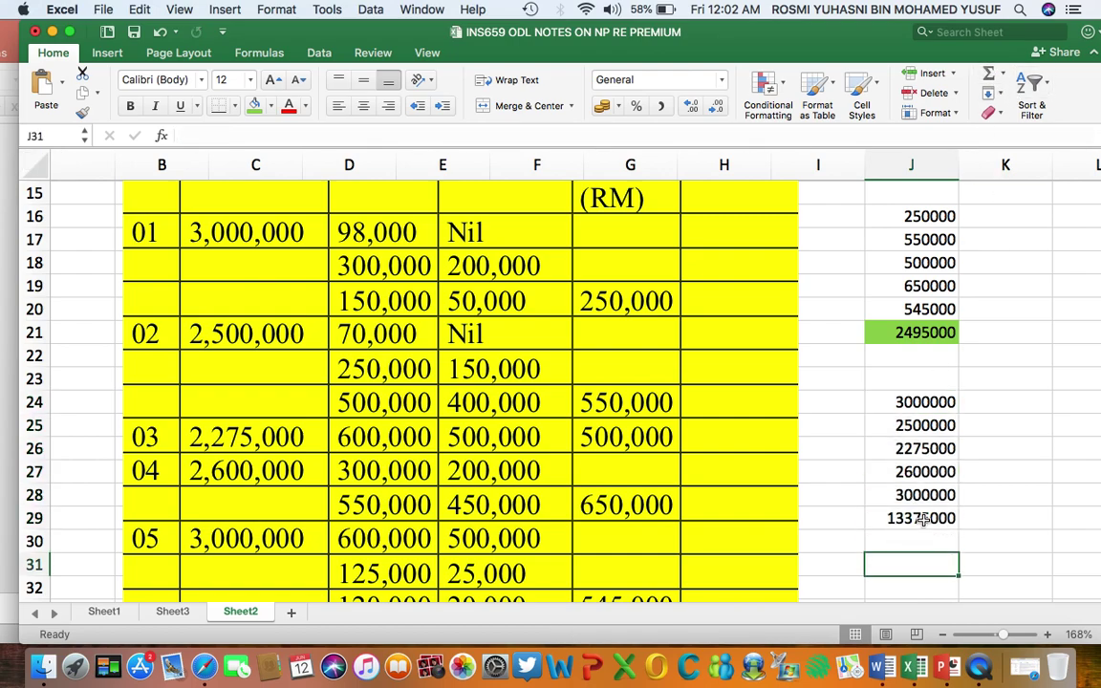
click(922, 517)
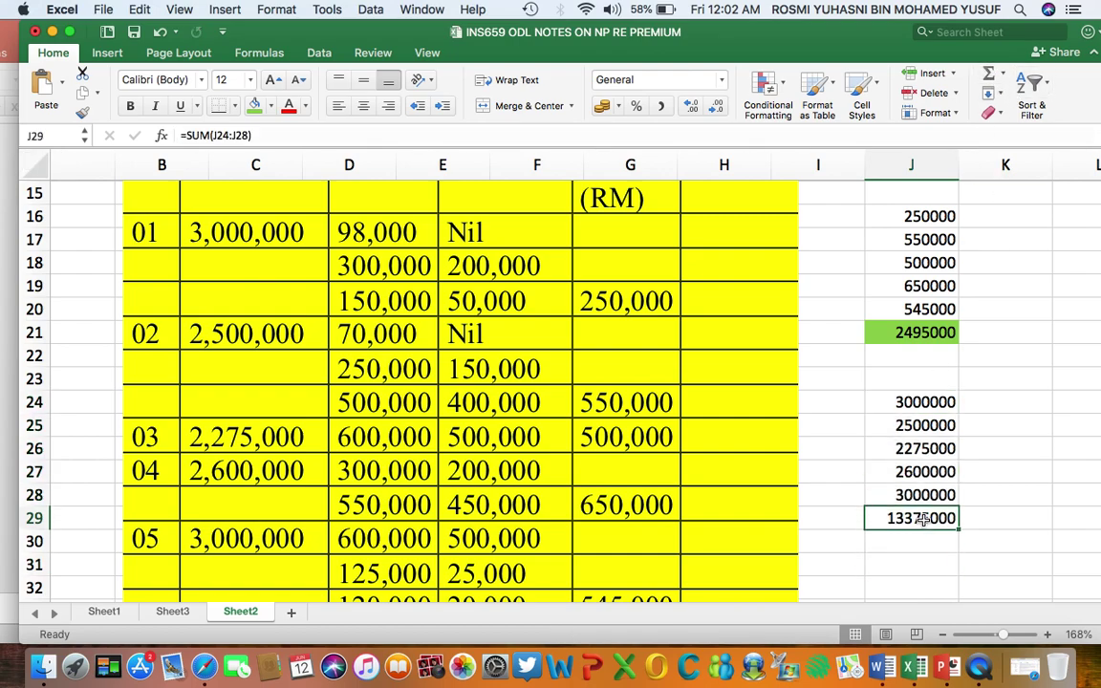
click(254, 105)
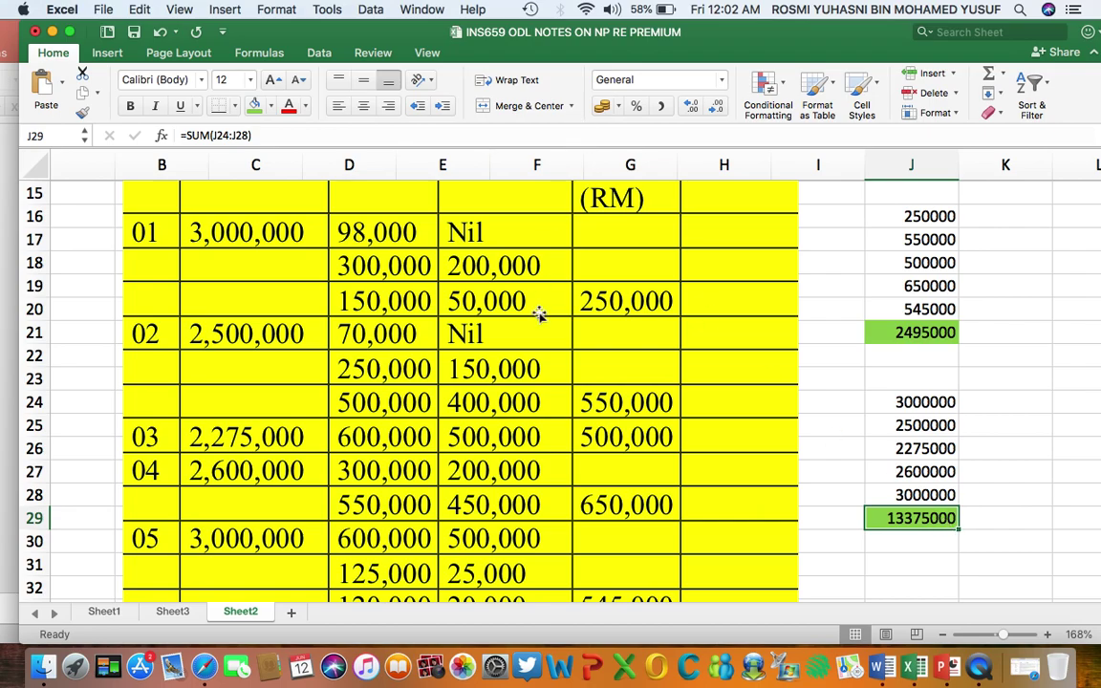
Label cell J32, below the GNPI total, as B.C for the burning cost.
scroll(539, 311, down, 5)
scroll(540, 313, left, 5)
scroll(539, 314, left, 3)
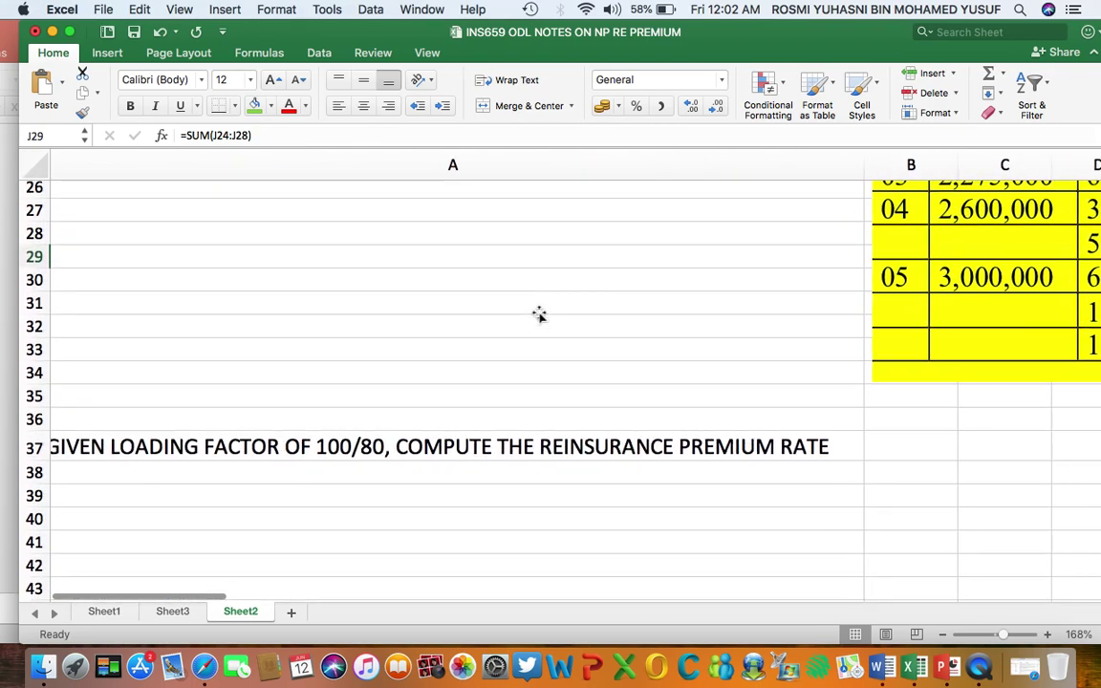
scroll(539, 314, right, 10)
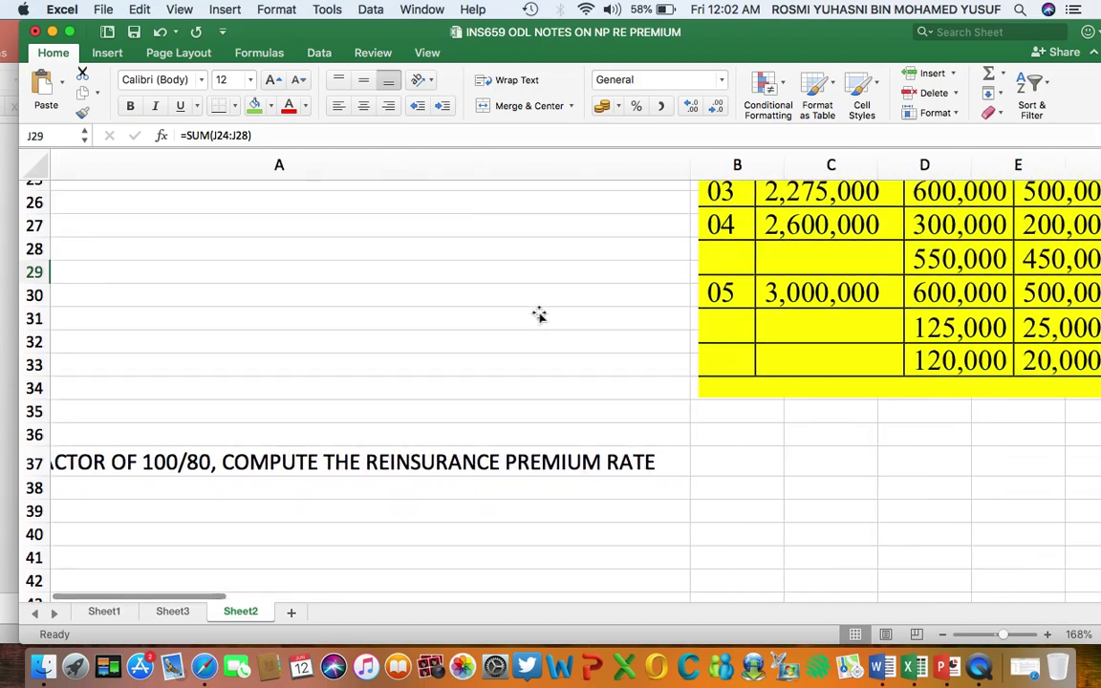
scroll(539, 315, up, 1)
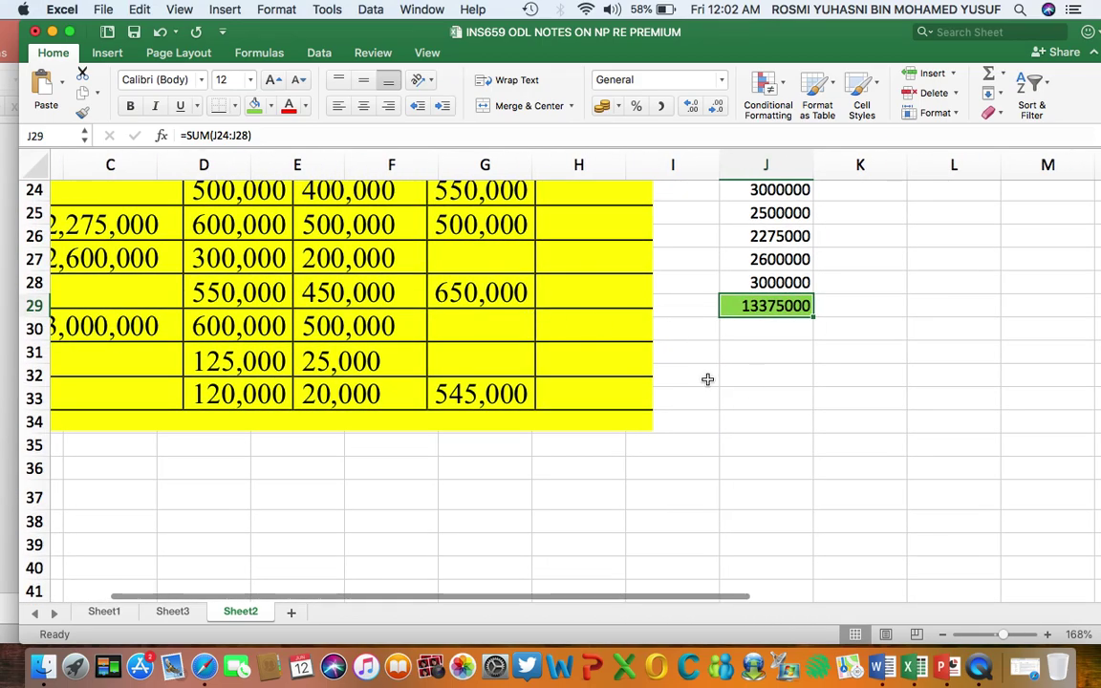
click(747, 378)
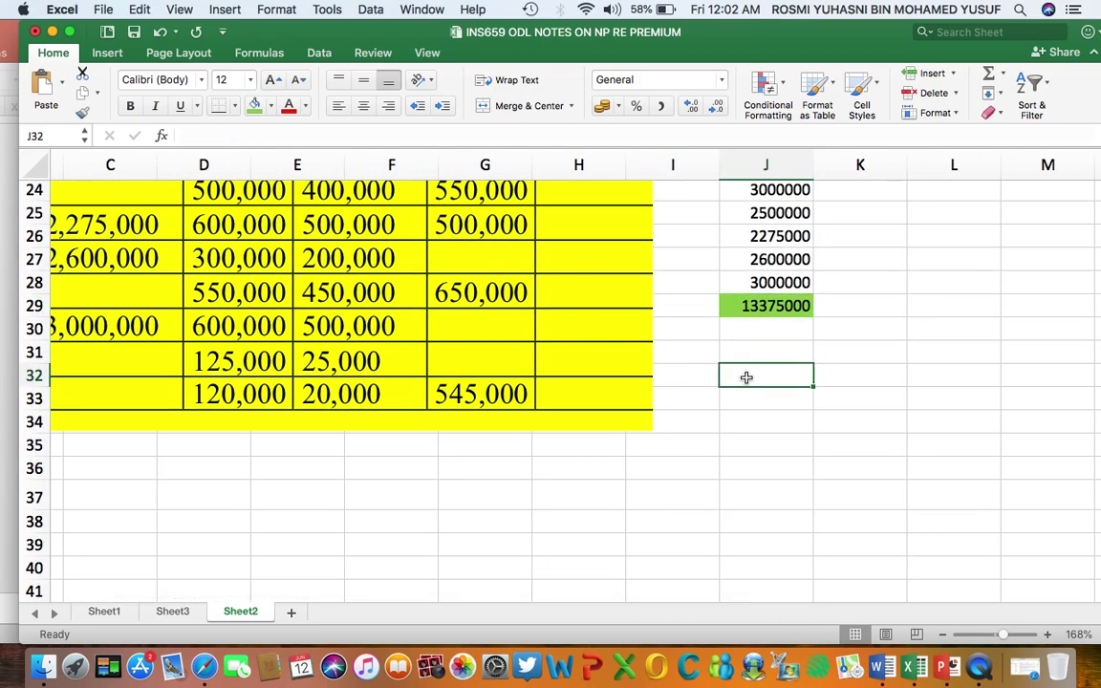
text(B>)
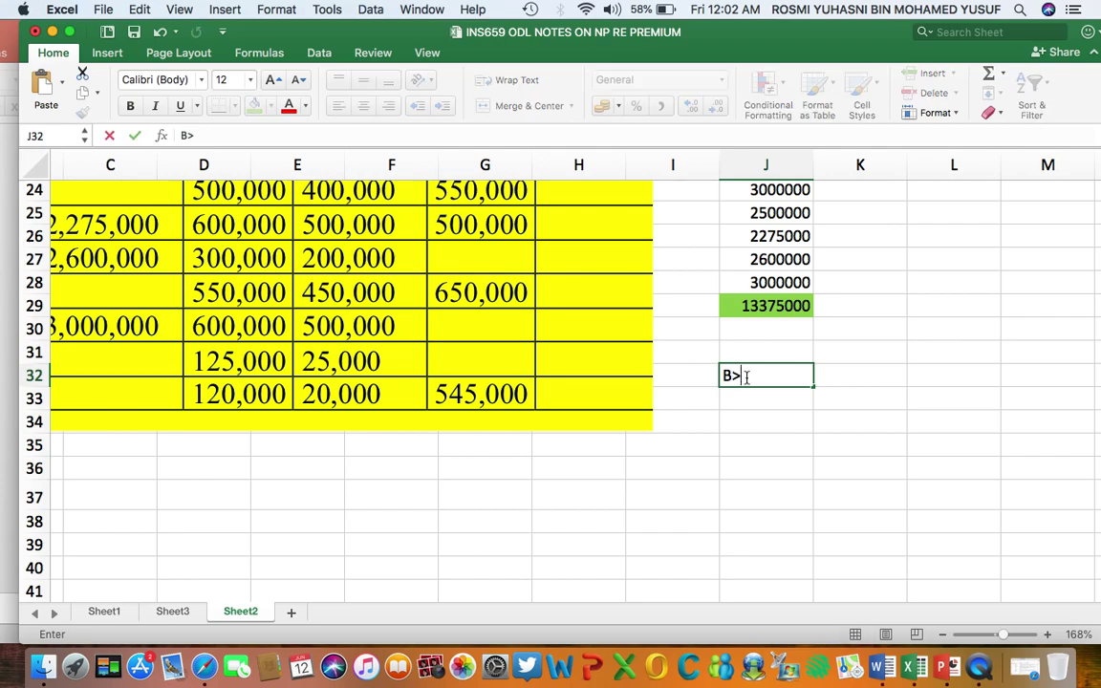
text(.C)
Move the workbook window aside and switch to PowerPoint to view the slide with the burning cost formula.
drag(633, 35, 1009, 45)
click(260, 383)
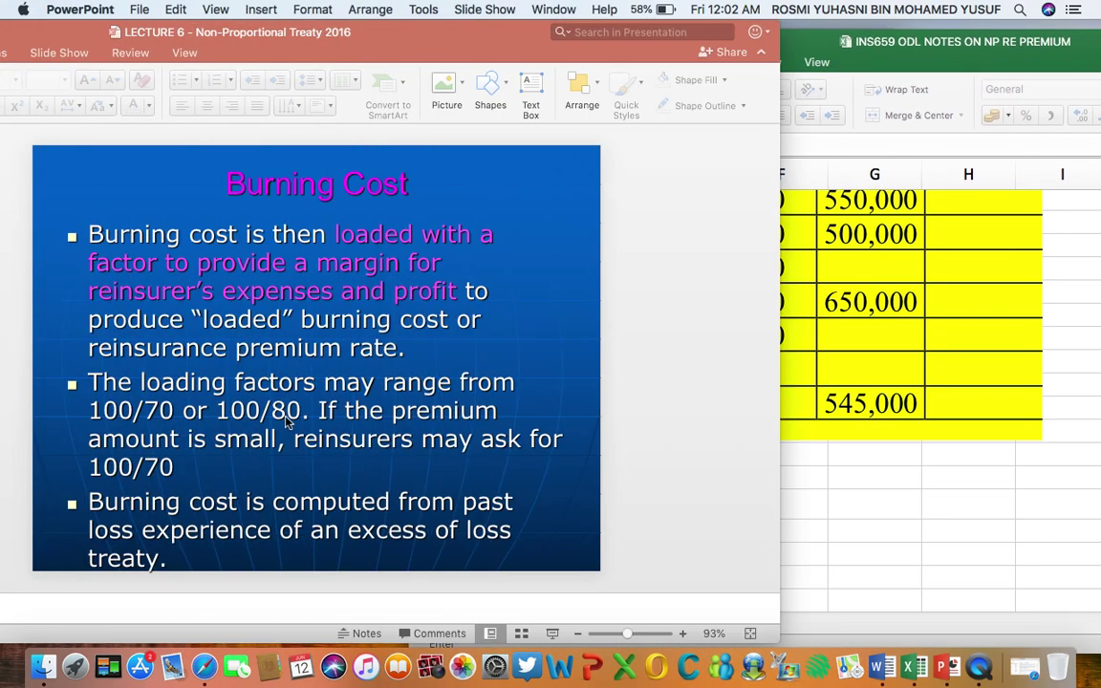
scroll(286, 417, up, 2)
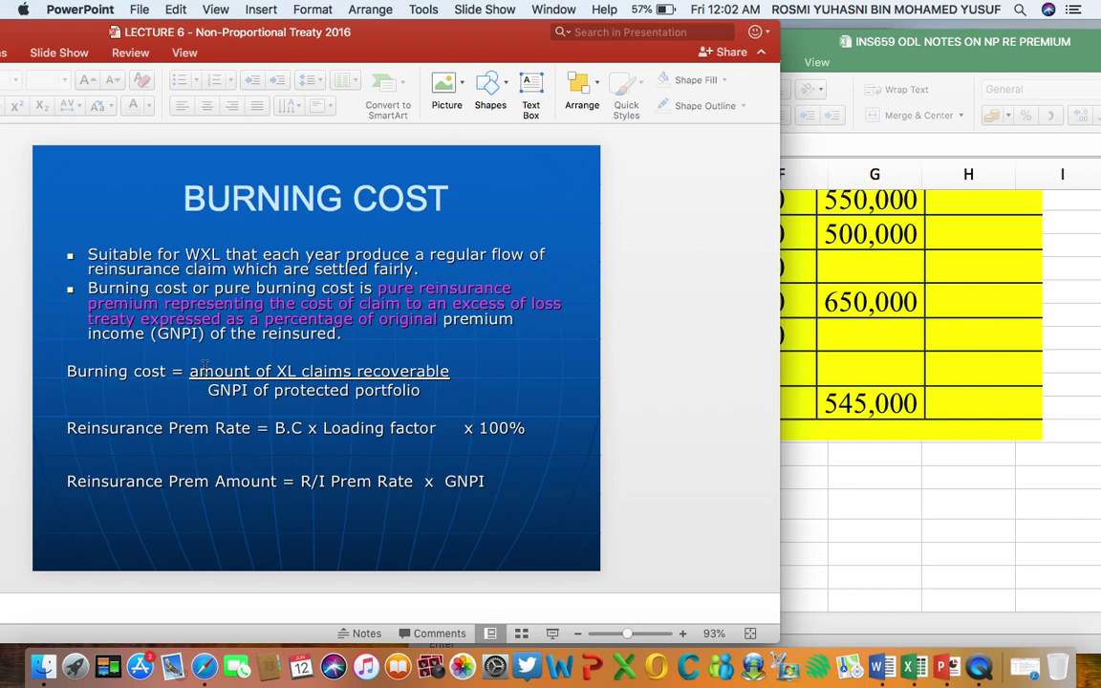
Switch back to Excel and calculate the burning cost in K32 by dividing total claims by total GNPI, =J21/J29.
click(933, 527)
scroll(932, 527, right, 5)
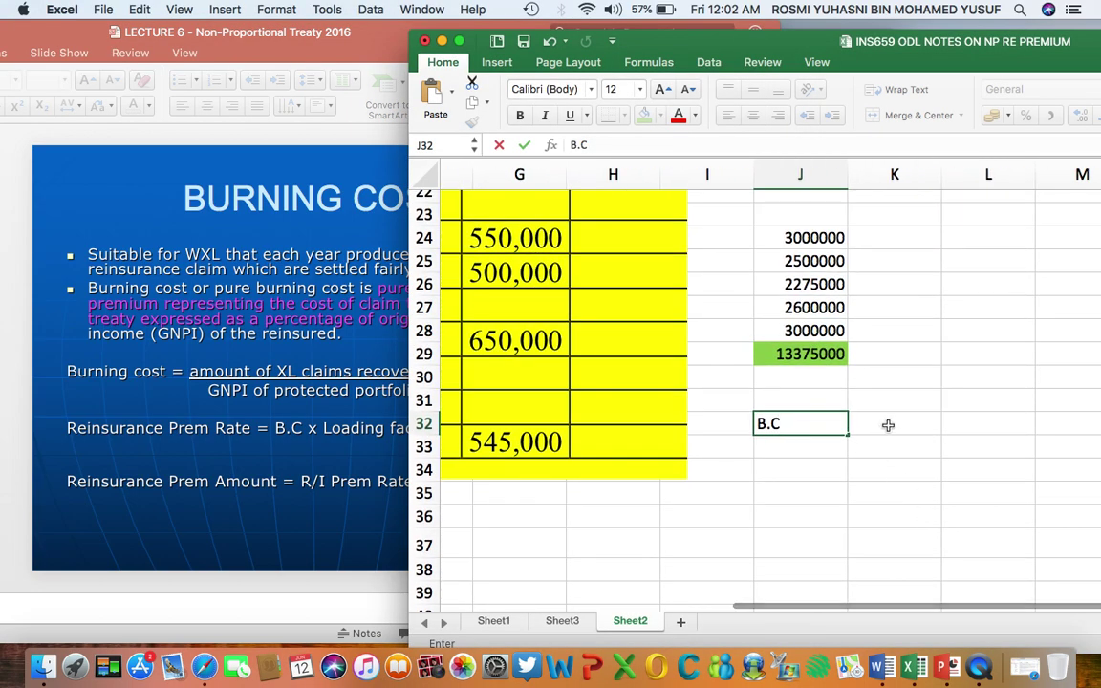
click(888, 425)
scroll(887, 425, up, 2)
text(=)
scroll(844, 396, up, 2)
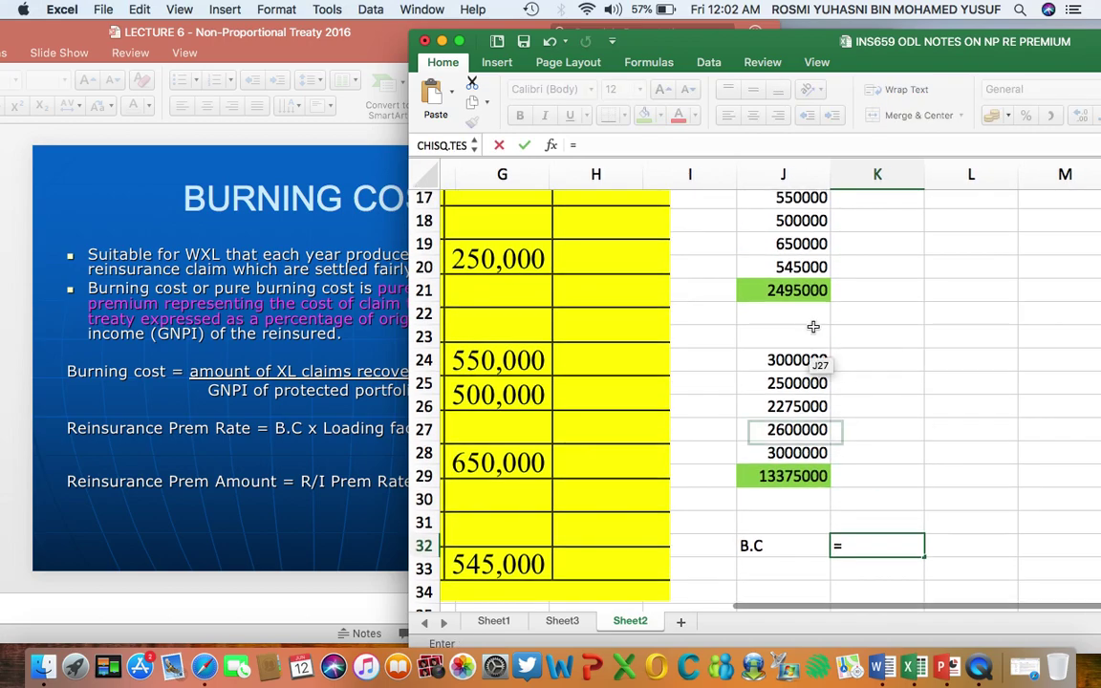
click(799, 292)
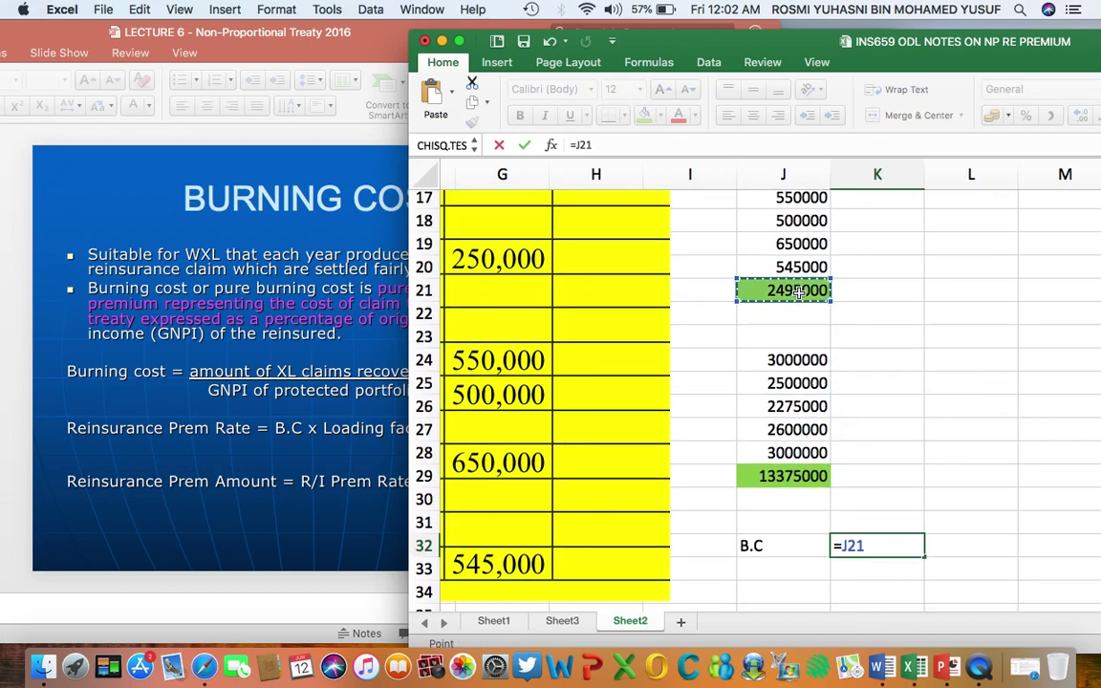
text(/)
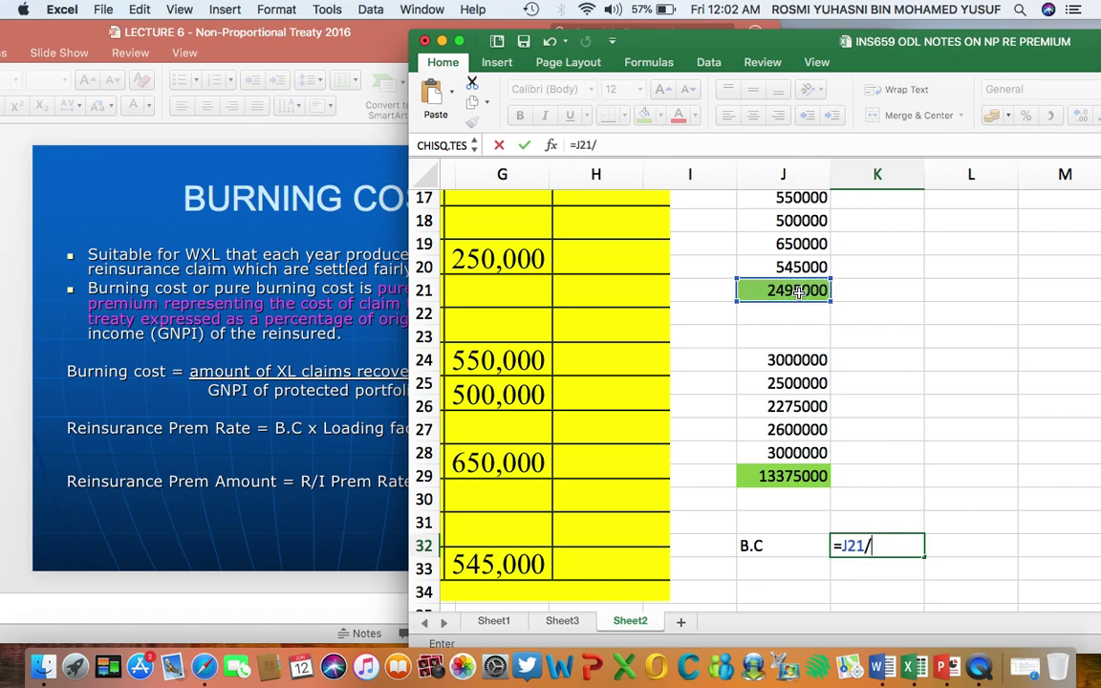
click(790, 484)
key(Return)
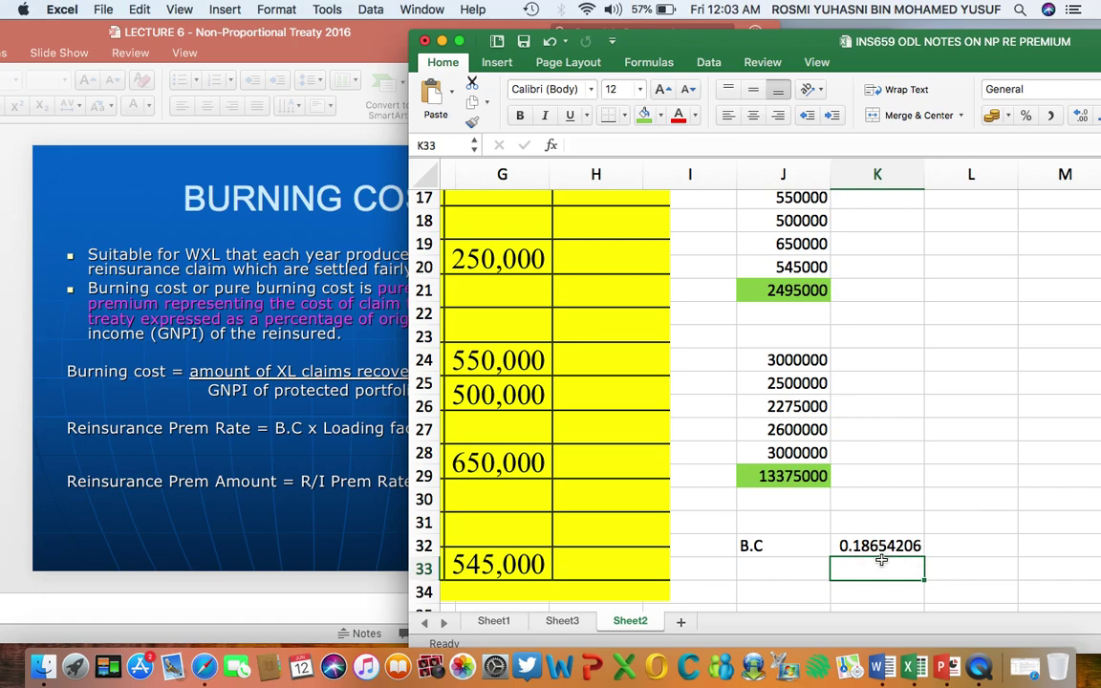
Examine the loading factor question in row 37 and compare it with the reinsurance premium rate formula on the PowerPoint slide.
scroll(881, 560, down, 3)
scroll(881, 560, left, 2)
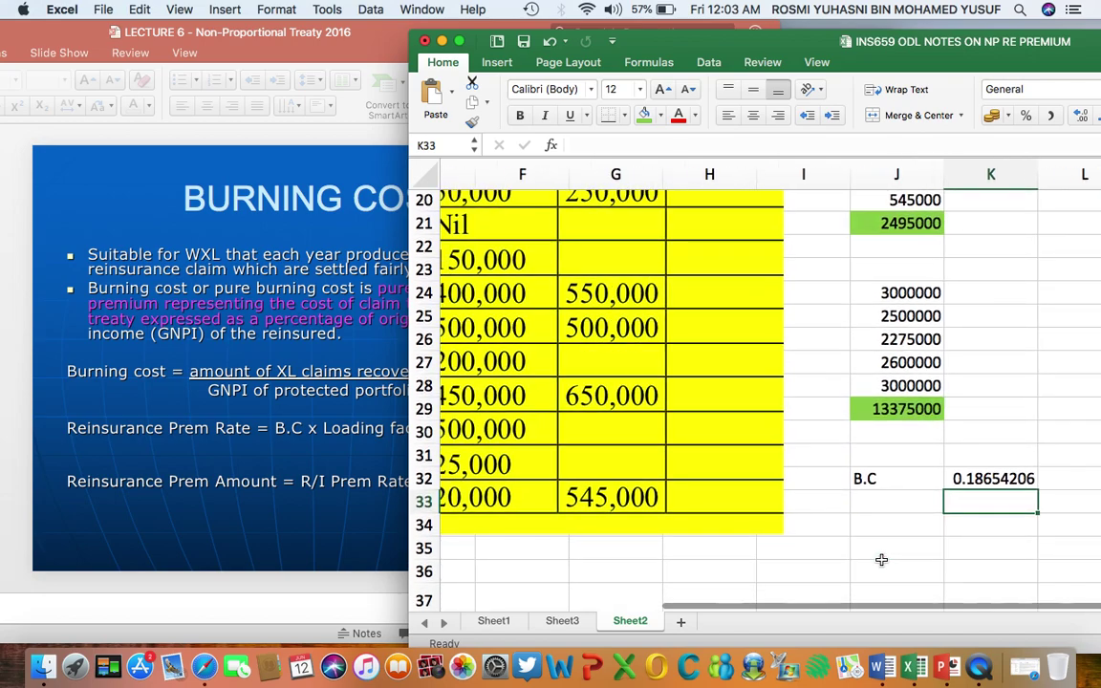
scroll(929, 498, left, 5)
scroll(928, 499, down, 1)
scroll(929, 496, left, 5)
scroll(929, 496, down, 1)
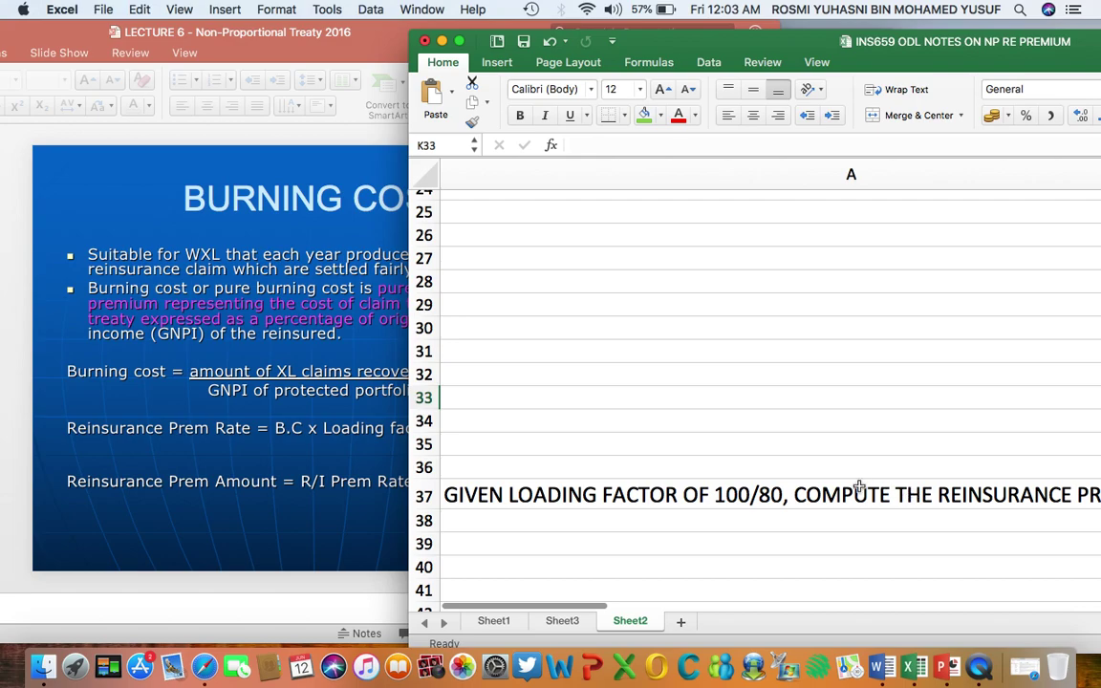
scroll(911, 499, right, 5)
scroll(912, 499, down, 1)
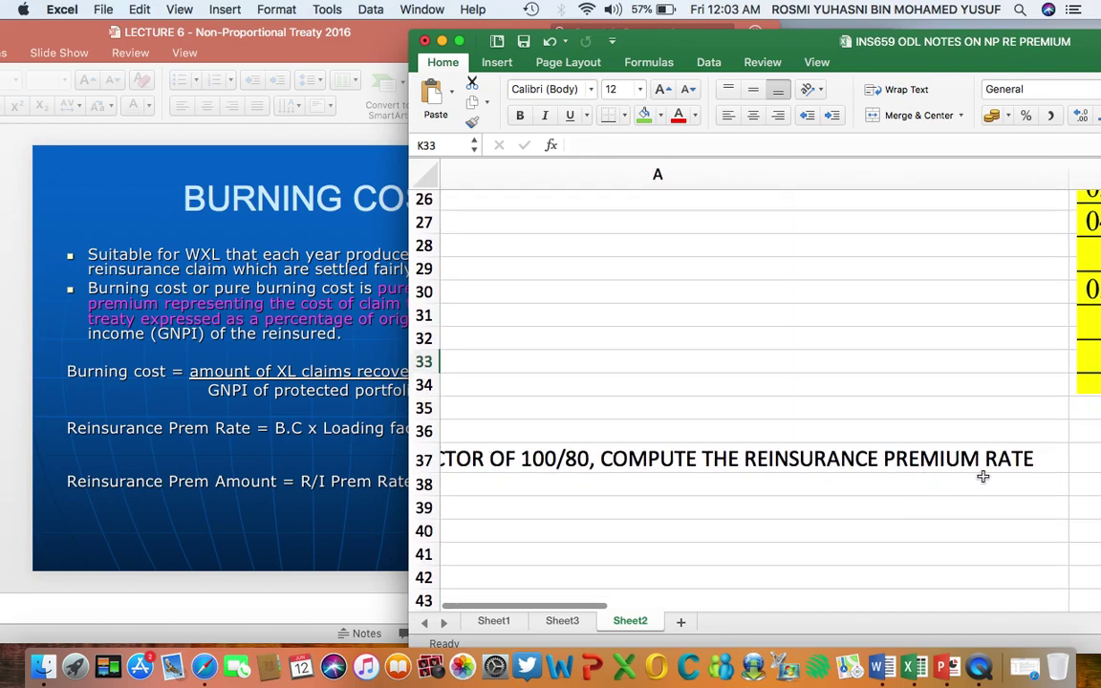
scroll(982, 476, left, 5)
scroll(982, 476, up, 1)
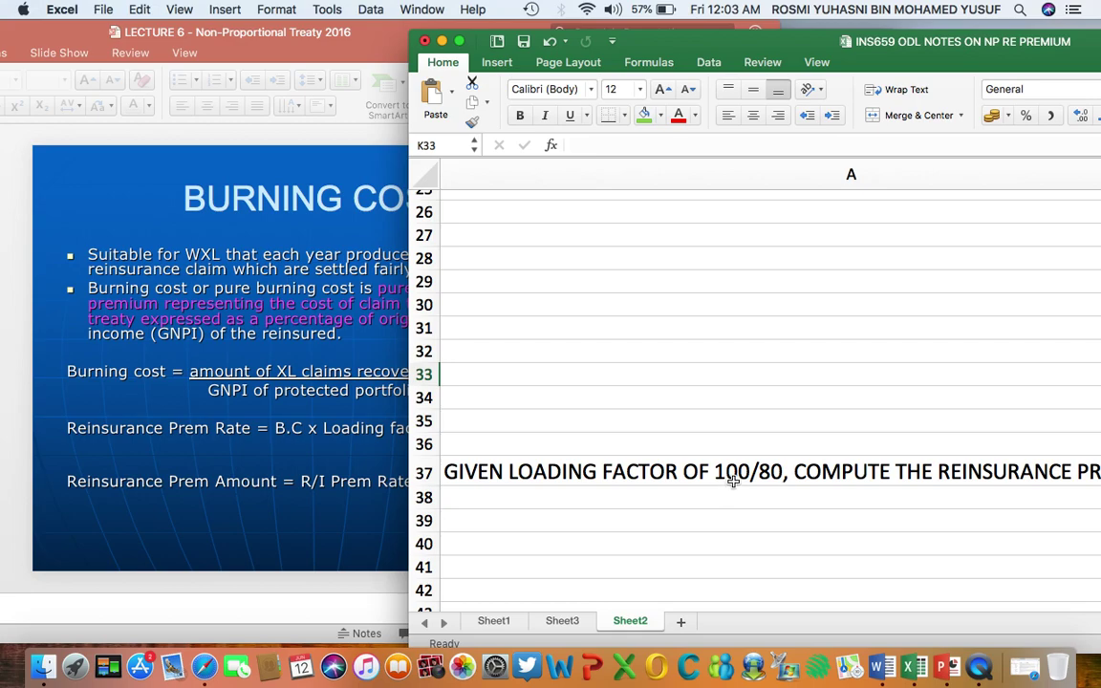
click(214, 482)
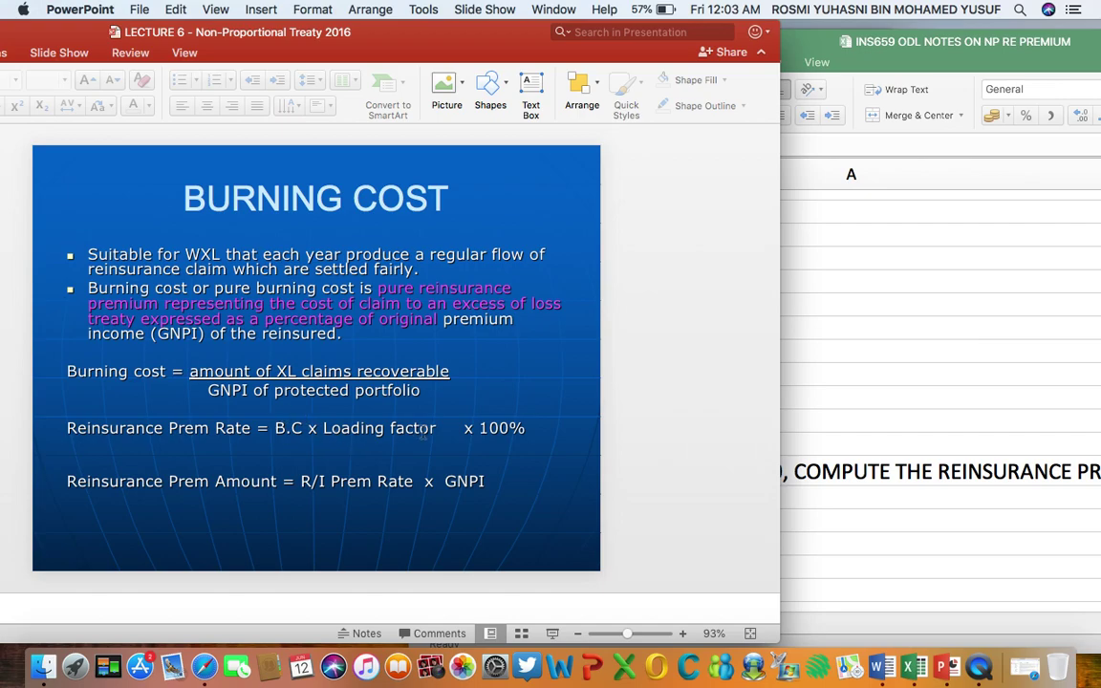
click(855, 486)
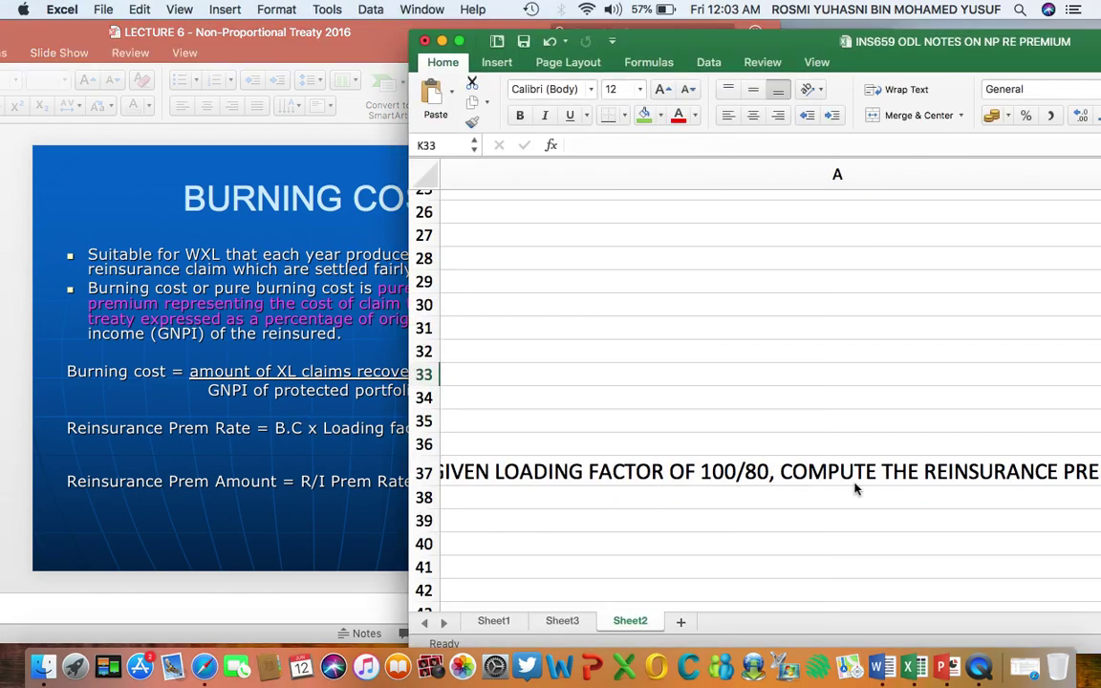
Start a formula in C37, beside the reinsurance premium rate question, that references the burning cost in K32.
scroll(855, 487, right, 5)
scroll(855, 487, left, 2)
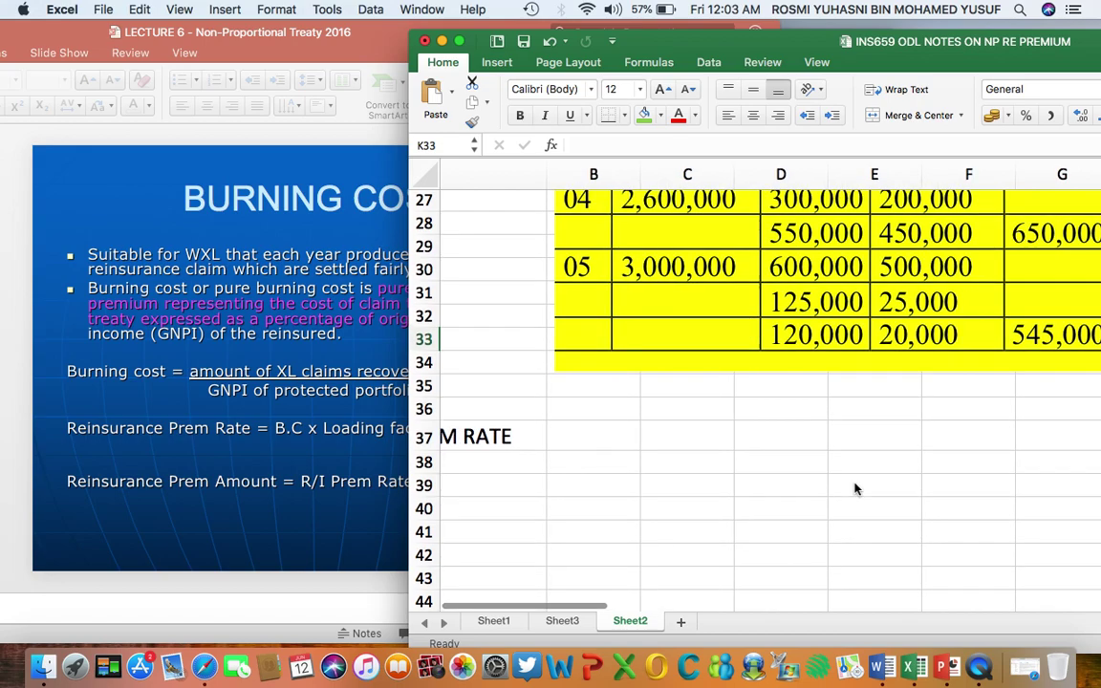
click(690, 435)
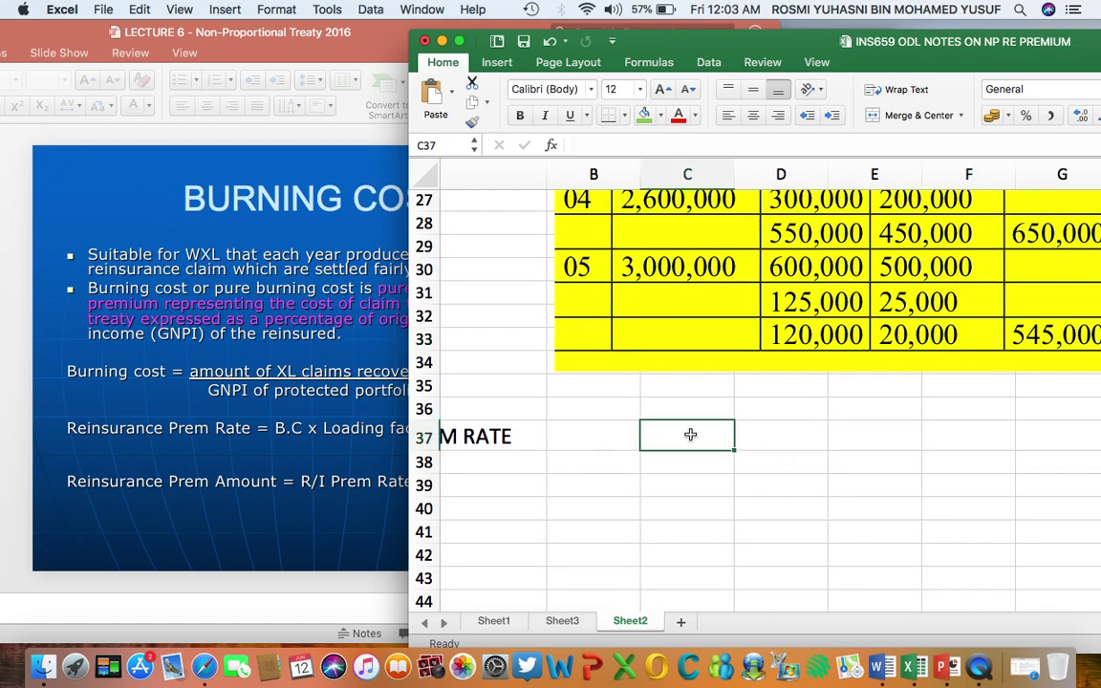
text(=)
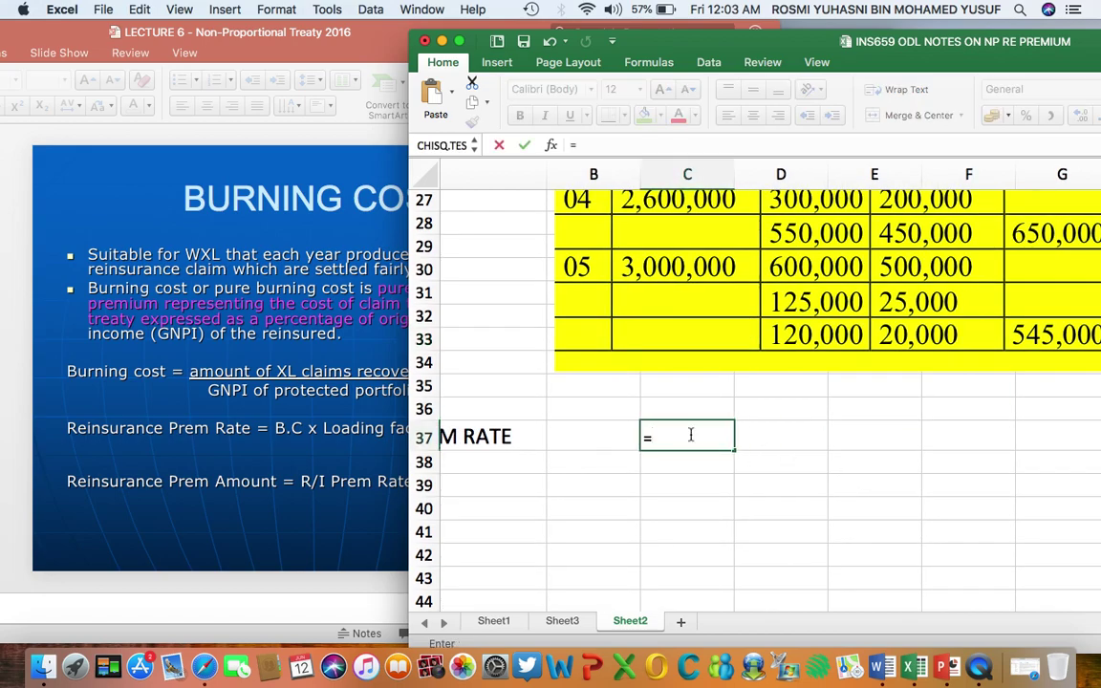
scroll(766, 454, up, 1)
scroll(767, 455, right, 5)
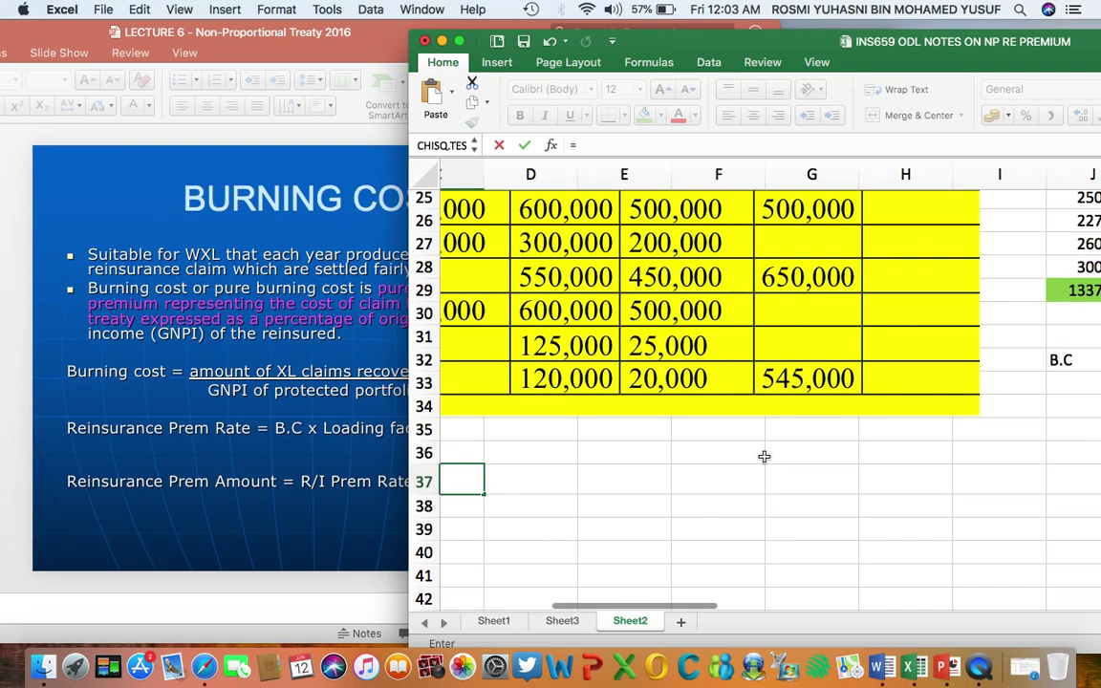
scroll(1001, 360, right, 2)
click(1003, 352)
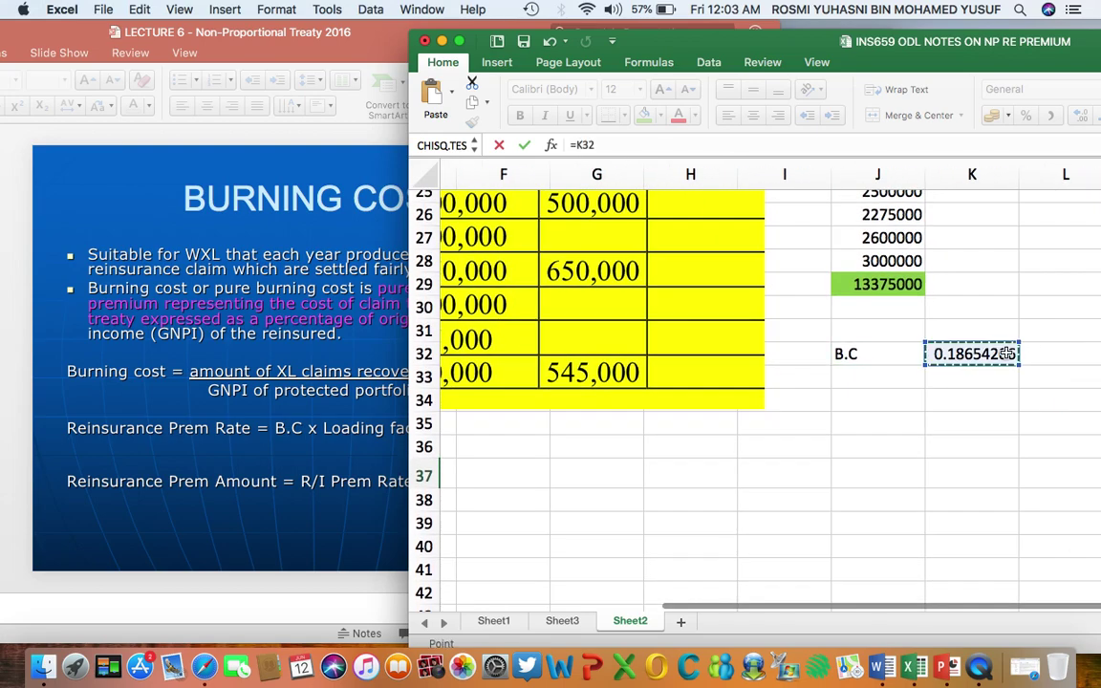
scroll(1006, 353, left, 3)
scroll(1006, 353, left, 3)
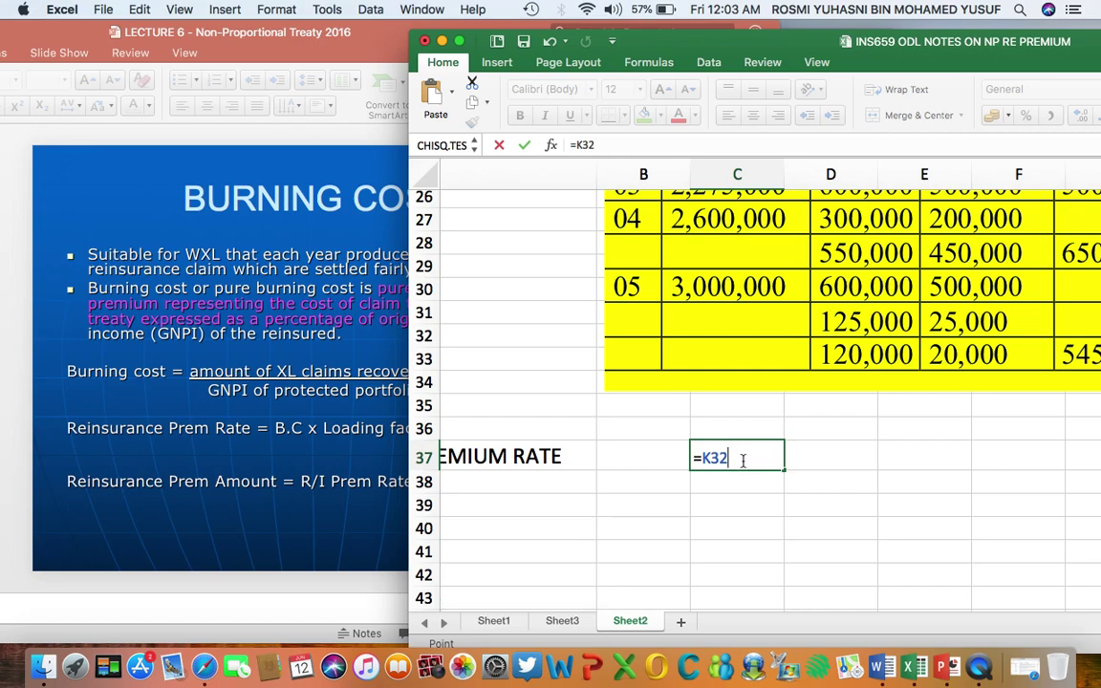
Complete the C37 formula as =K32*(100/80)*100, switching briefly to PowerPoint to check the reinsurance premium rate formula before adding the last factor.
text(*)
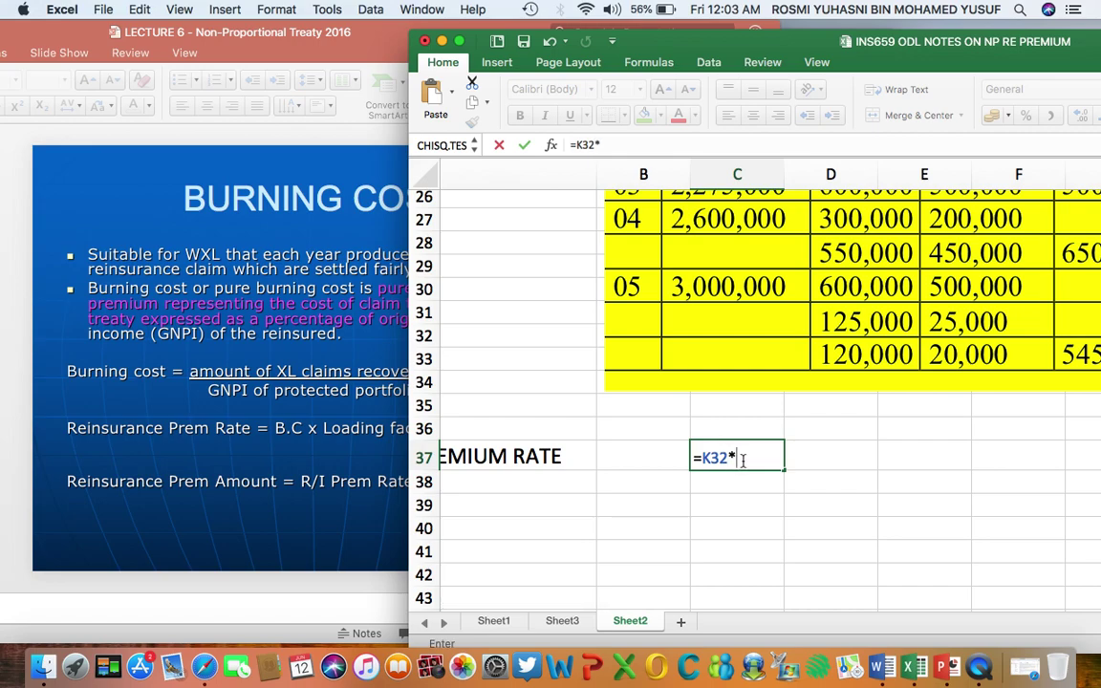
text((100/)
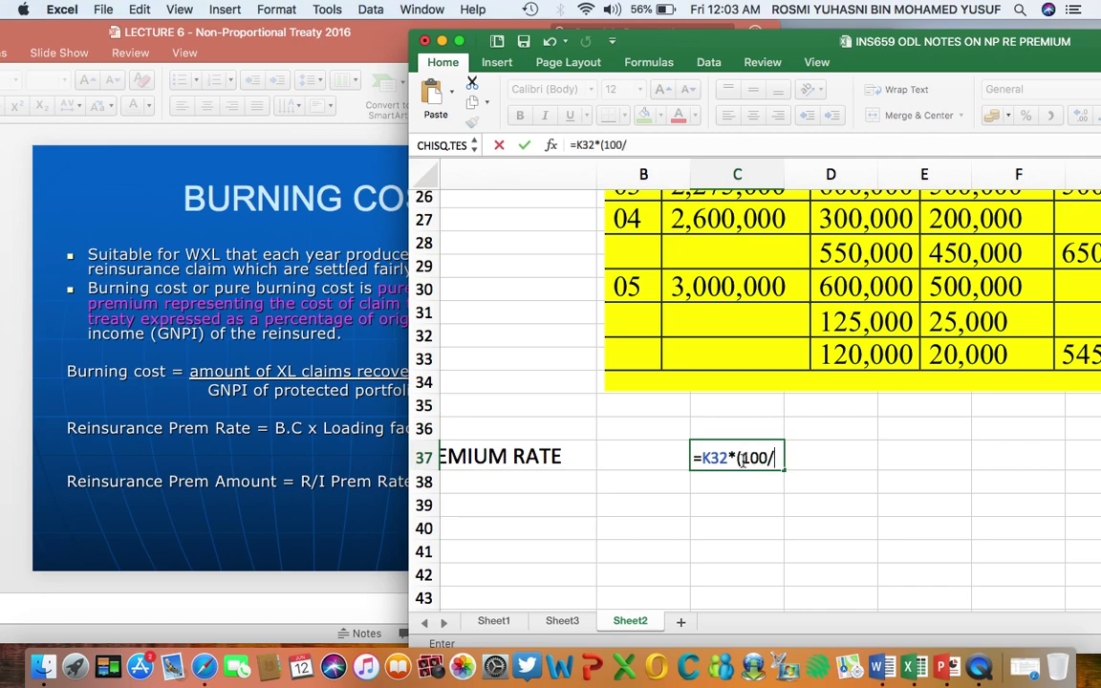
text(80)*)
click(274, 409)
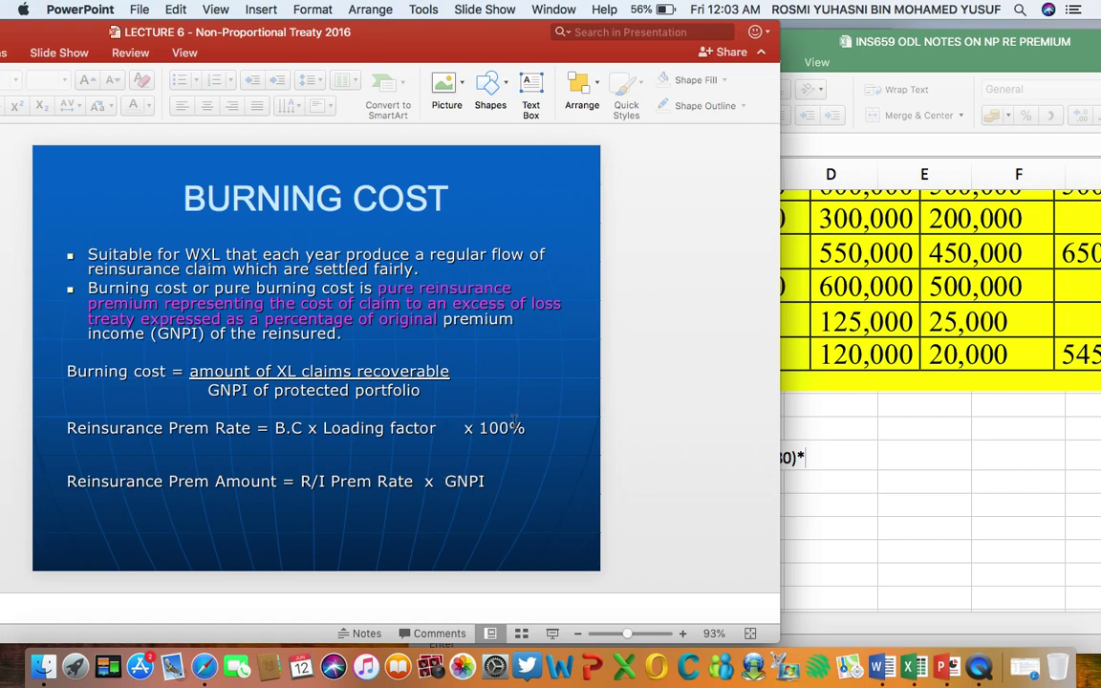
click(863, 425)
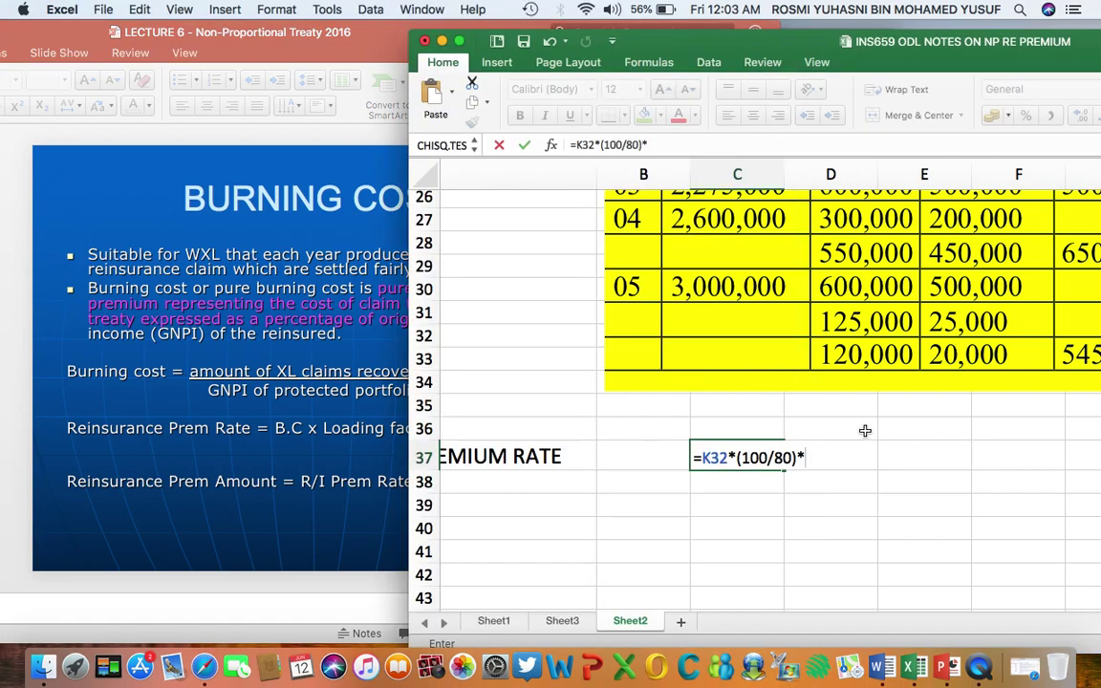
text(100)
key(Return)
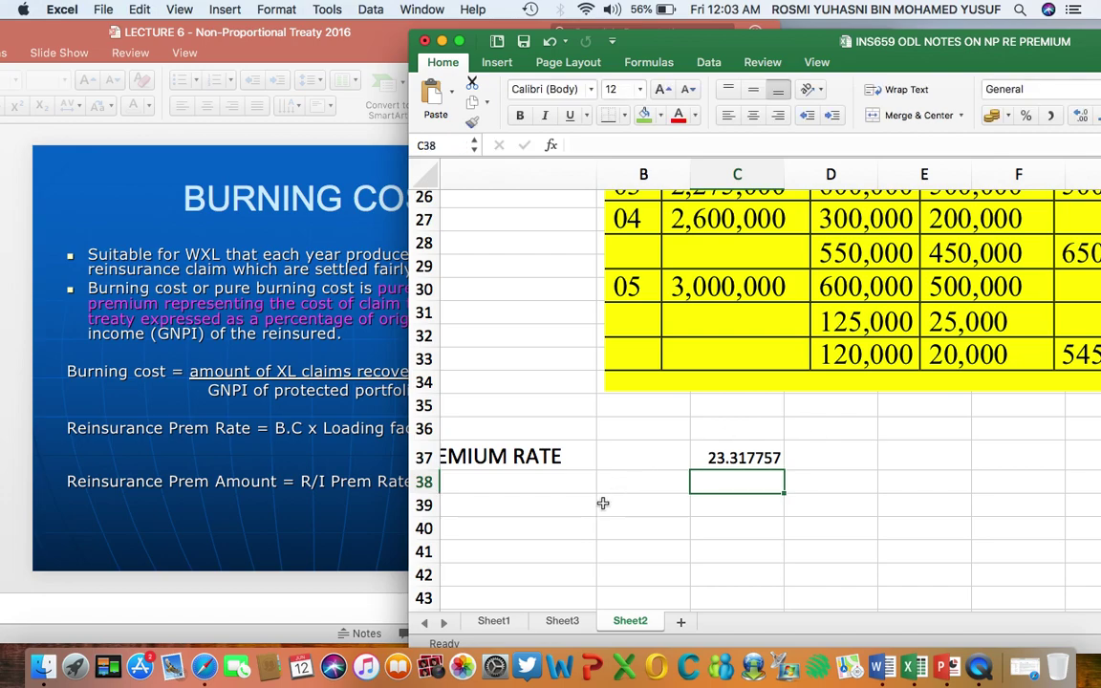
scroll(603, 503, left, 10)
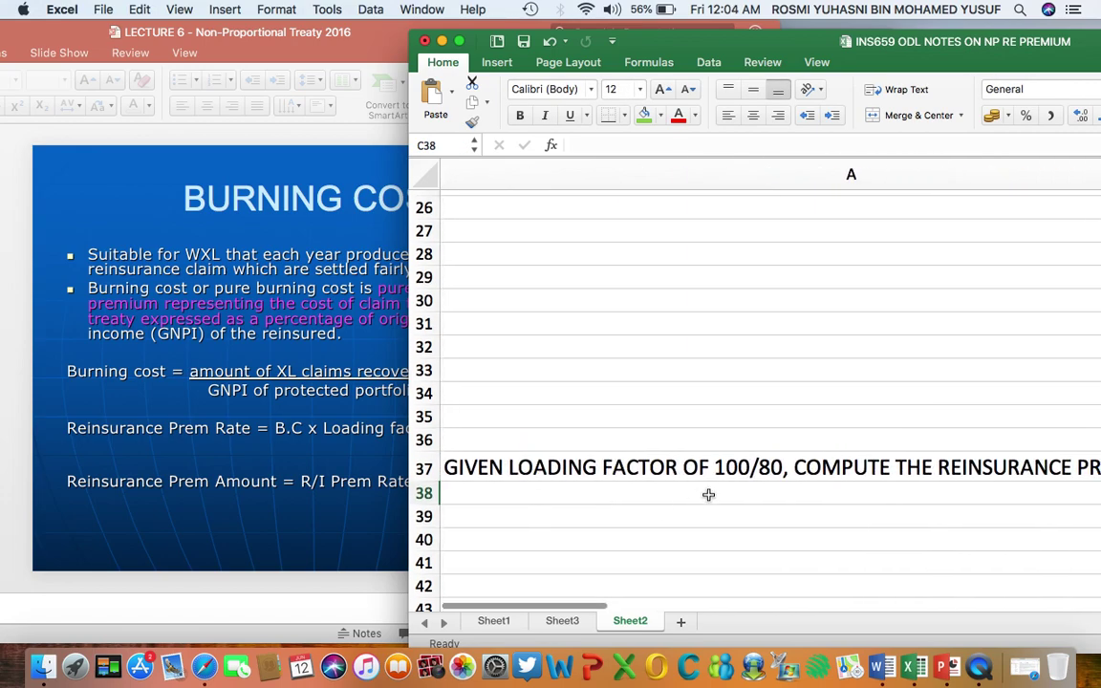
scroll(777, 477, right, 2)
scroll(778, 477, right, 4)
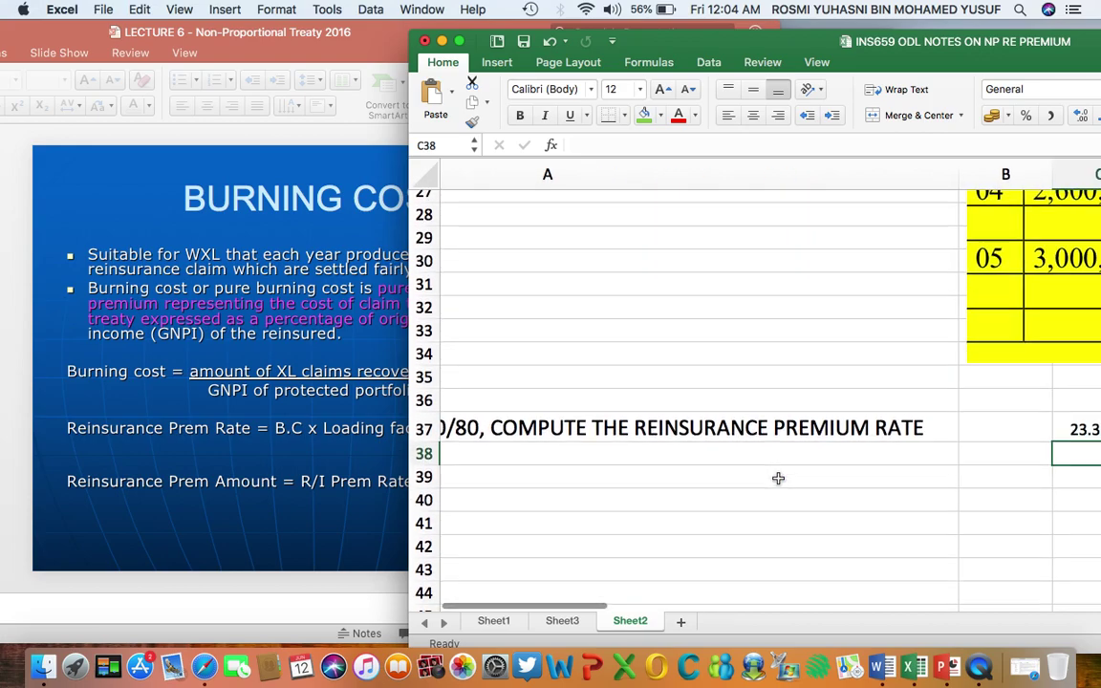
scroll(742, 487, right, 2)
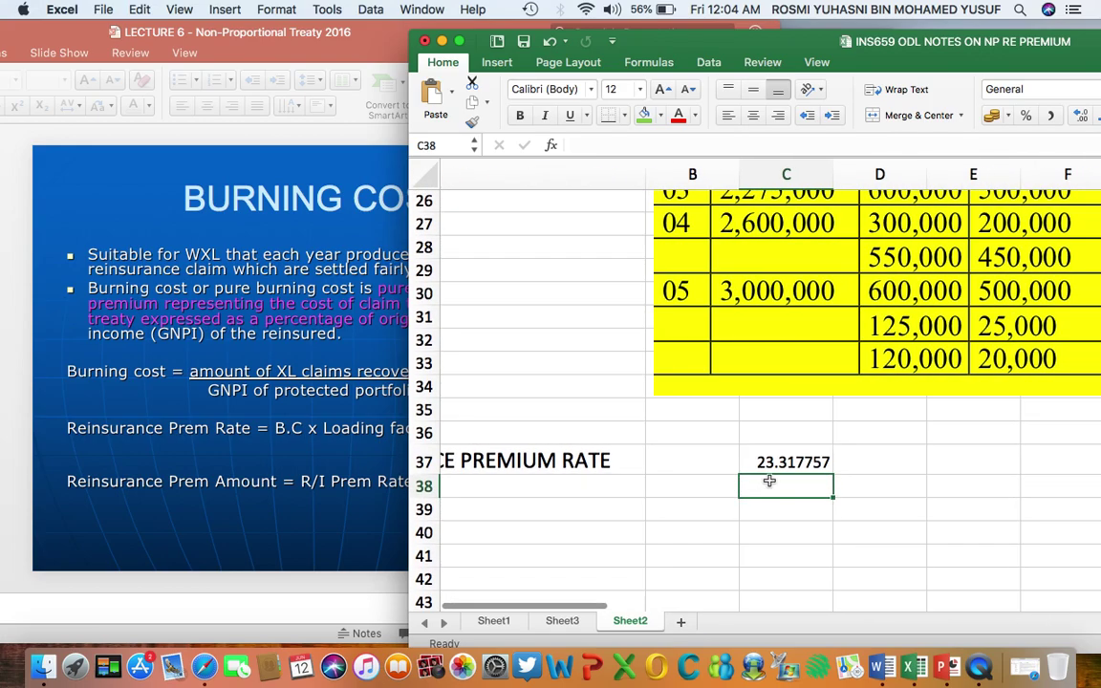